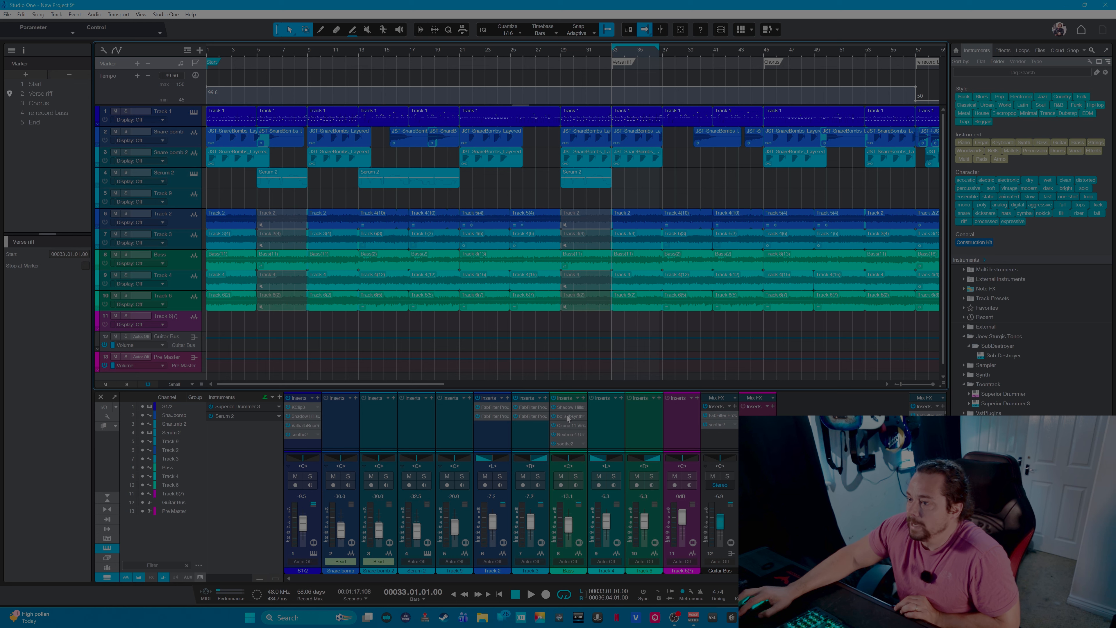
- Open the bx_subsynth insert on the Bass channel and move its window over the arrangement
{"action": "left_click", "coordinate": [568, 416]}
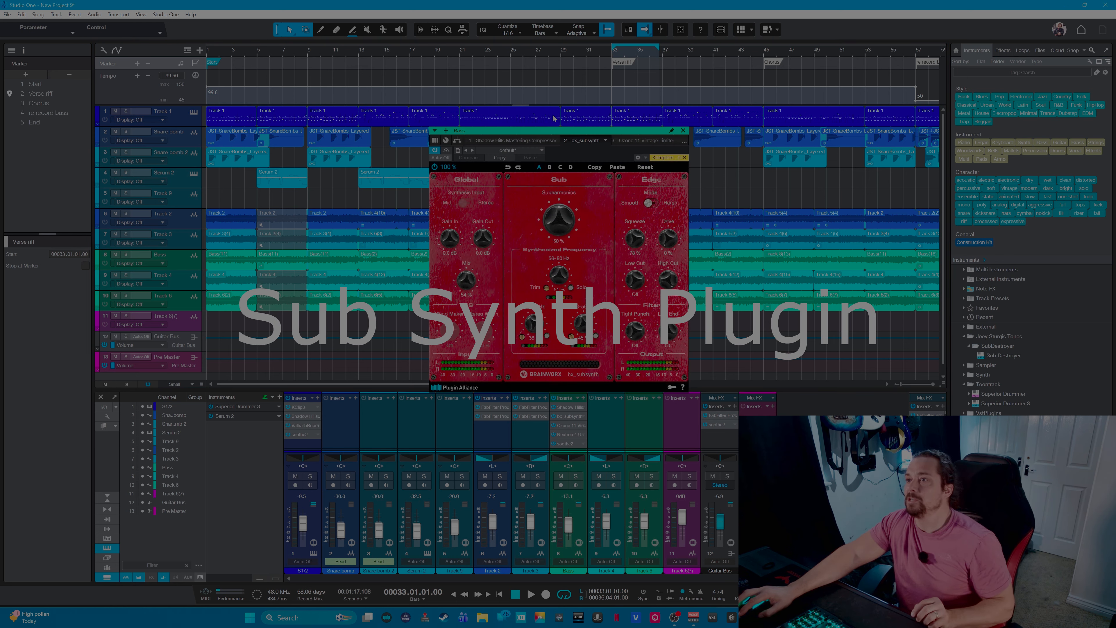
{"action": "left_click_drag", "start_coordinate": [551, 134], "coordinate": [342, 93]}
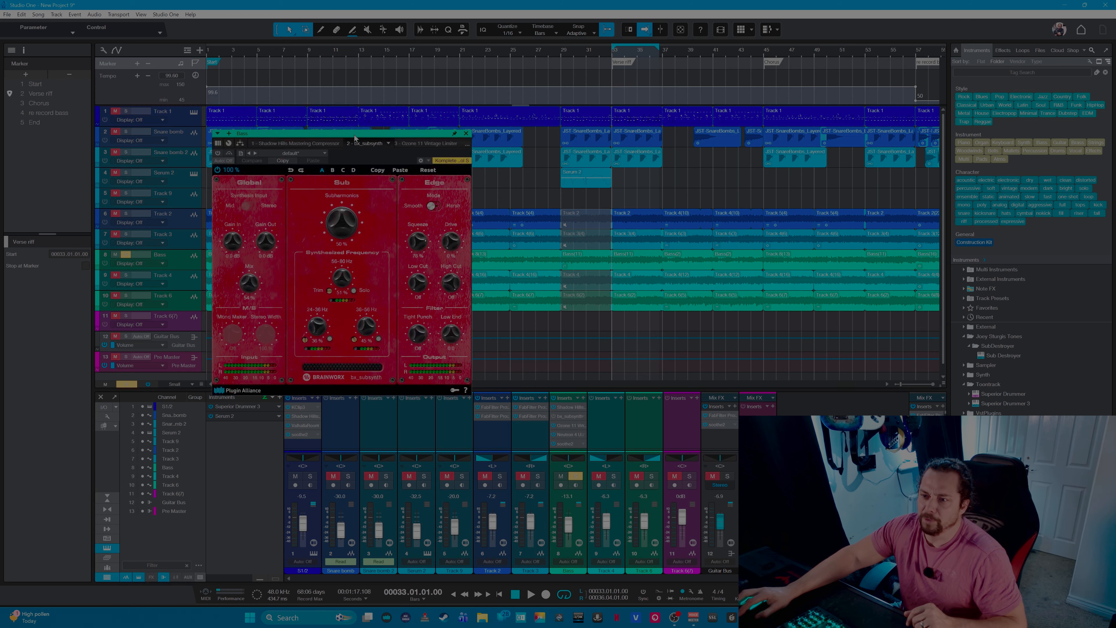
{"action": "left_click_drag", "start_coordinate": [355, 135], "coordinate": [340, 127]}
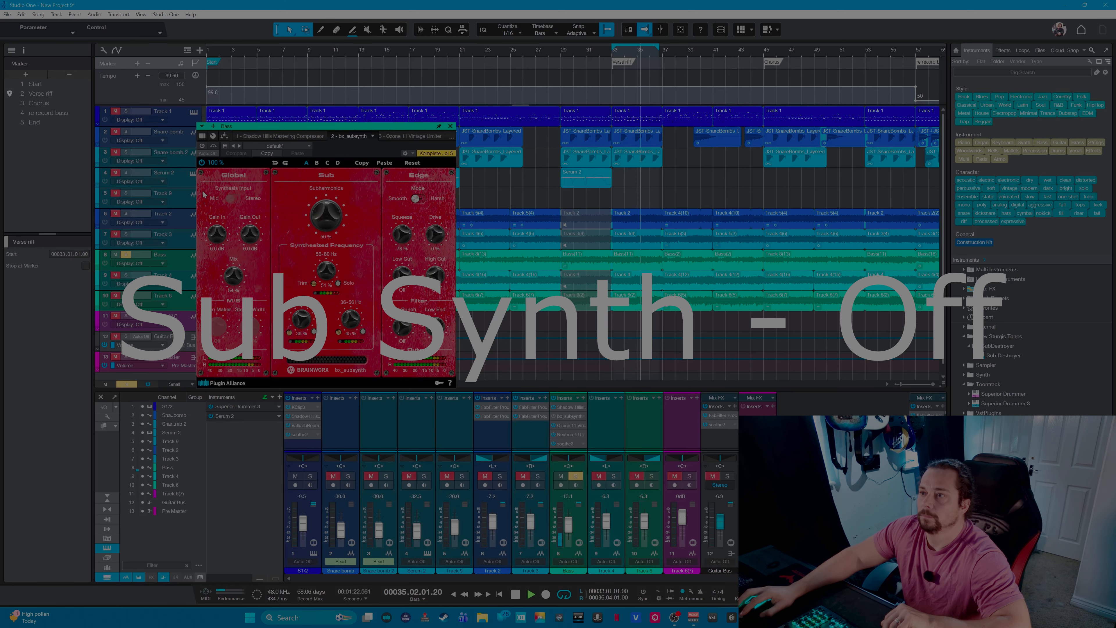
- Compare the soloed bass with bx_subsynth switched on and off during playback, then reposition the plugin window
{"action": "left_click", "coordinate": [200, 147]}
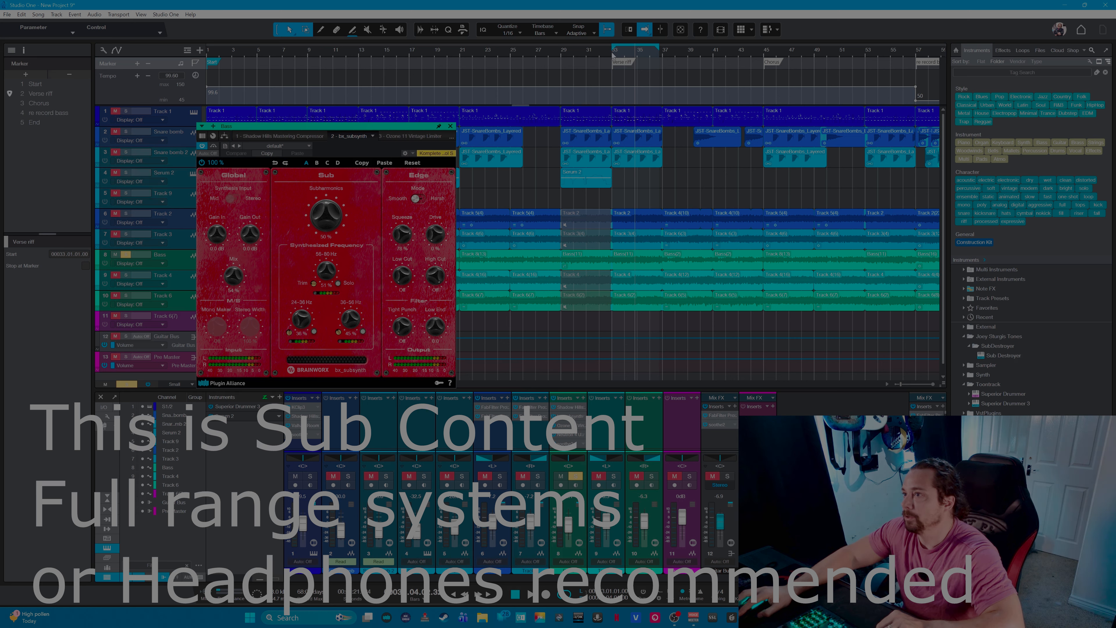
{"action": "key", "text": "space"}
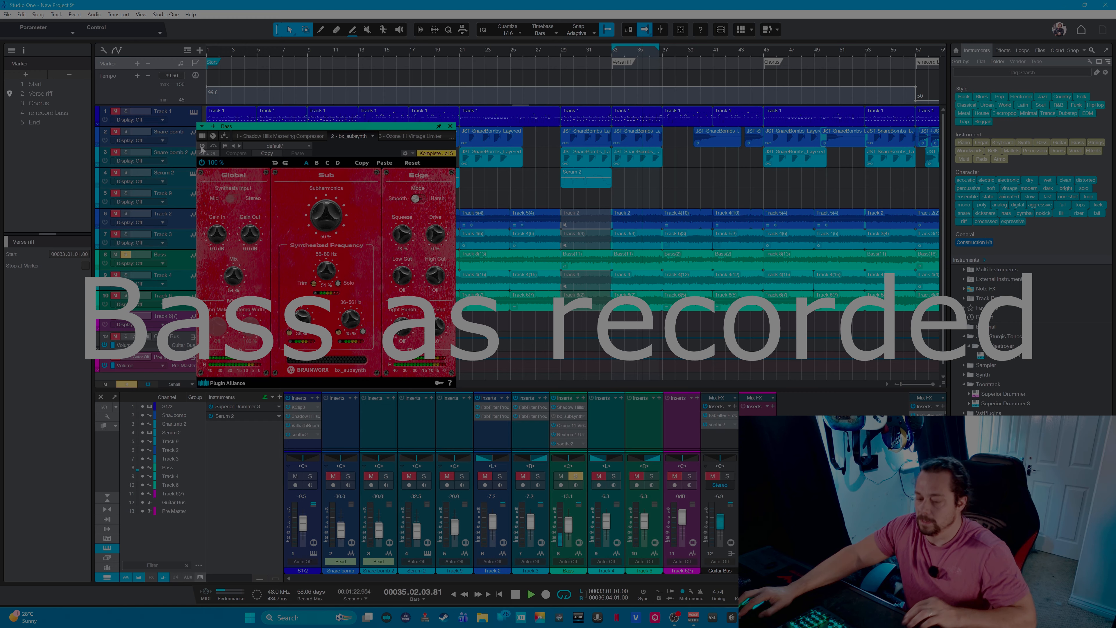
{"action": "key", "text": "space"}
{"action": "left_click_drag", "start_coordinate": [364, 130], "coordinate": [414, 79]}
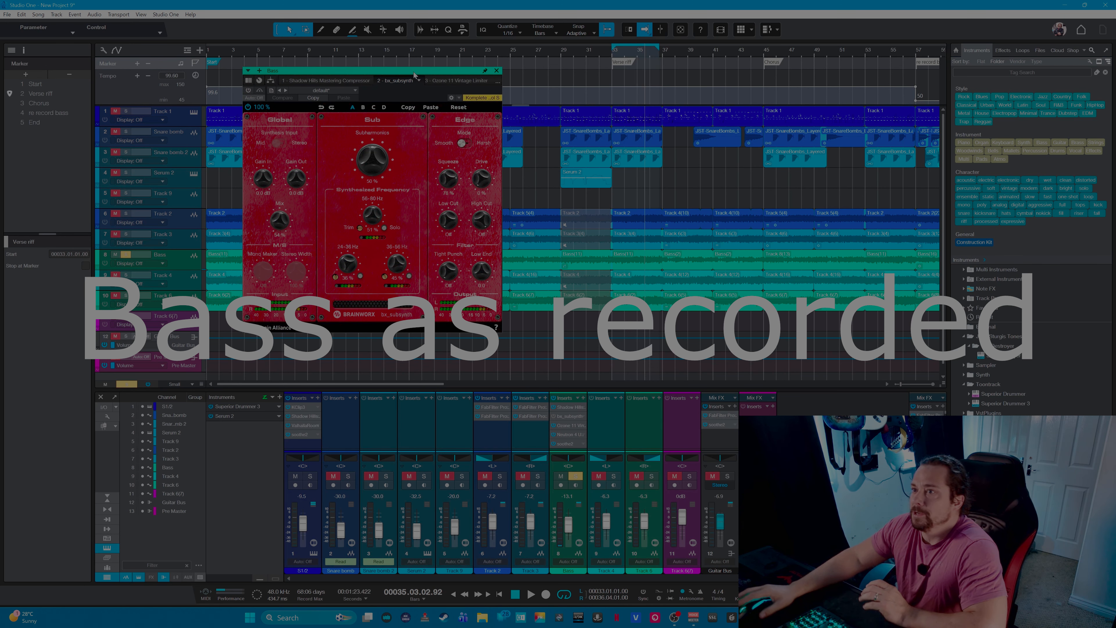
{"action": "left_click_drag", "start_coordinate": [405, 74], "coordinate": [421, 103]}
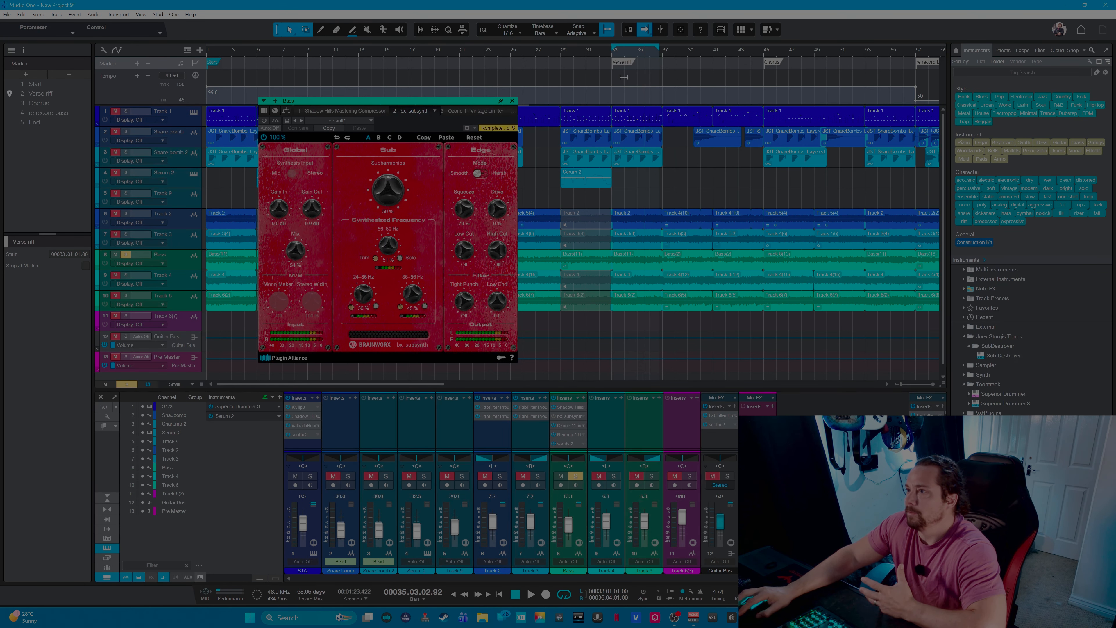
- Play the bass from the start of the Verse riff at bar 33, then stop and close the plugin window
{"action": "left_click", "coordinate": [612, 58]}
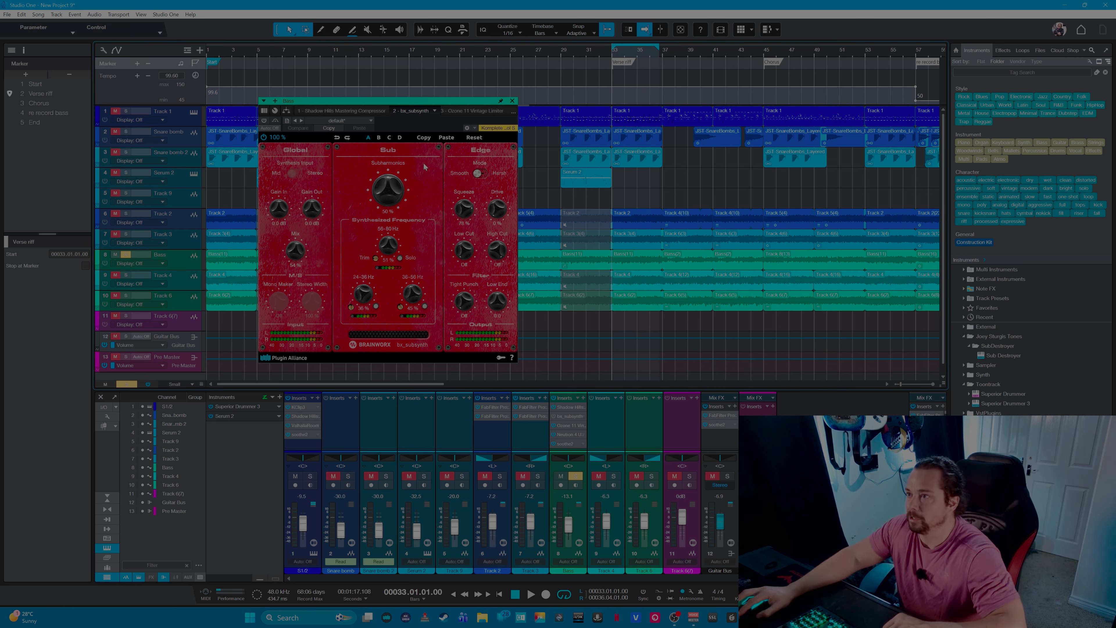
{"action": "key", "text": "space"}
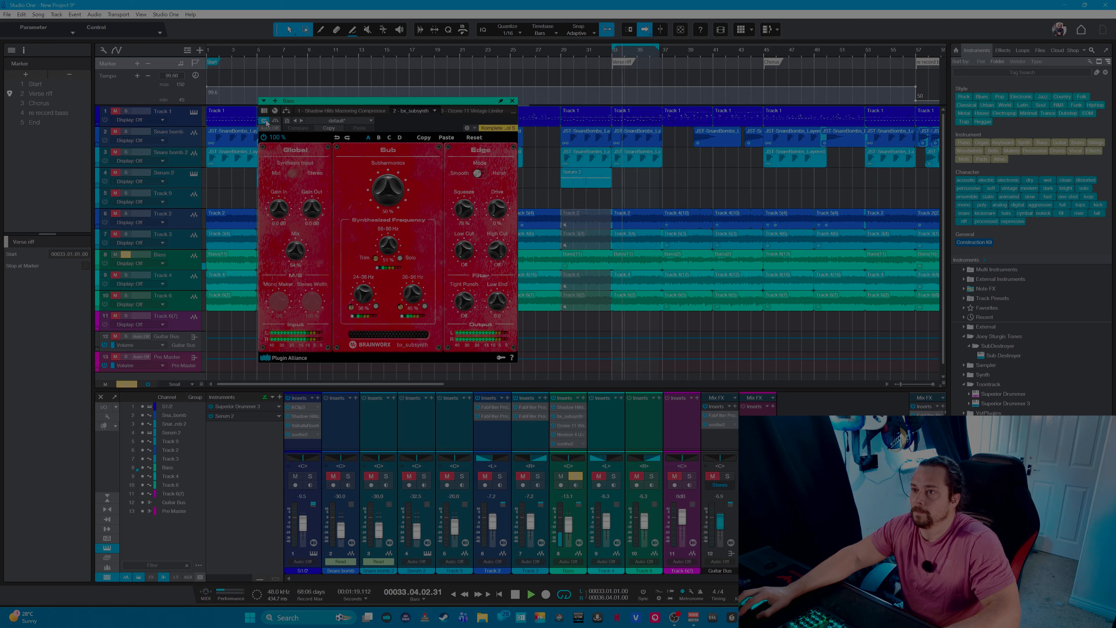
{"action": "key", "text": "space"}
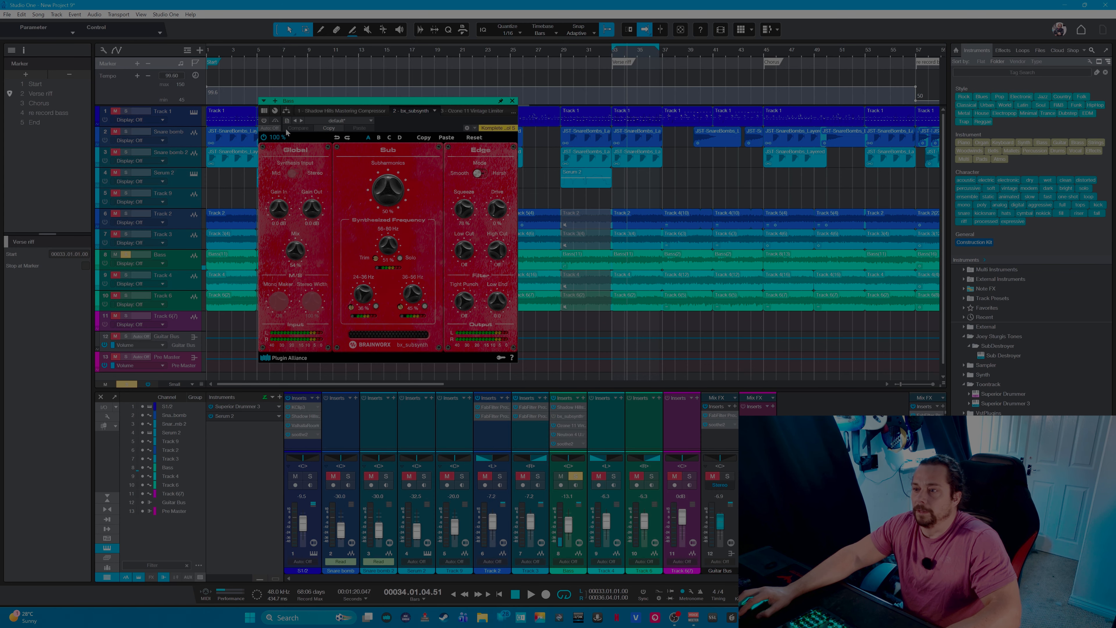
{"action": "left_click", "coordinate": [511, 101]}
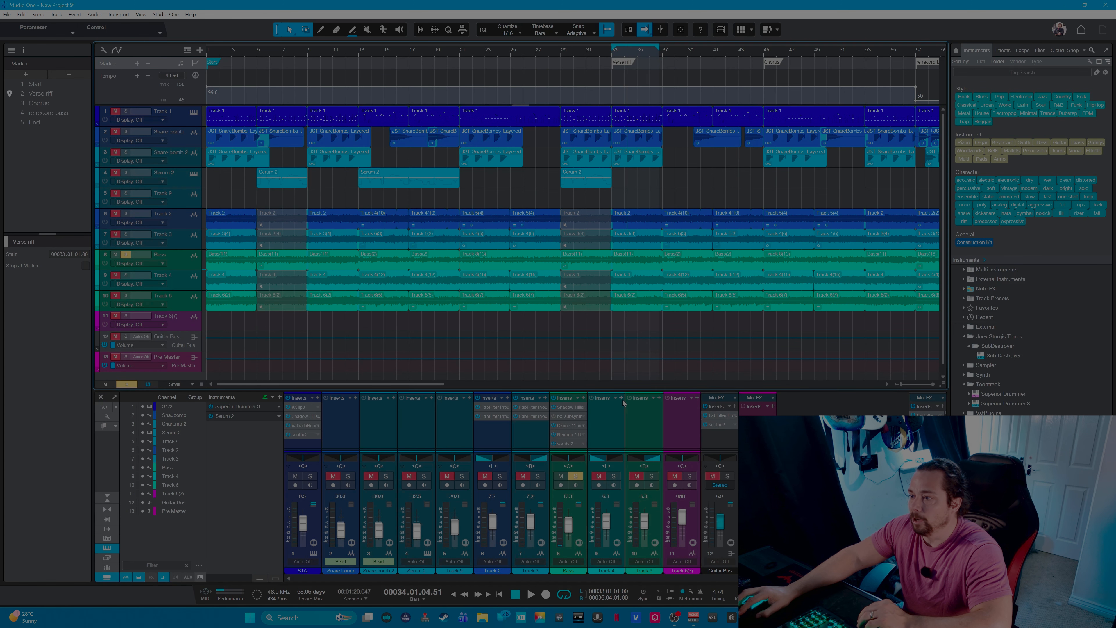
- Enlarge the mixer and add a second bx_subsynth to the Bass channel, placing it directly below the first one
{"action": "left_click_drag", "start_coordinate": [624, 388], "coordinate": [624, 258]}
{"action": "left_click", "coordinate": [606, 266]}
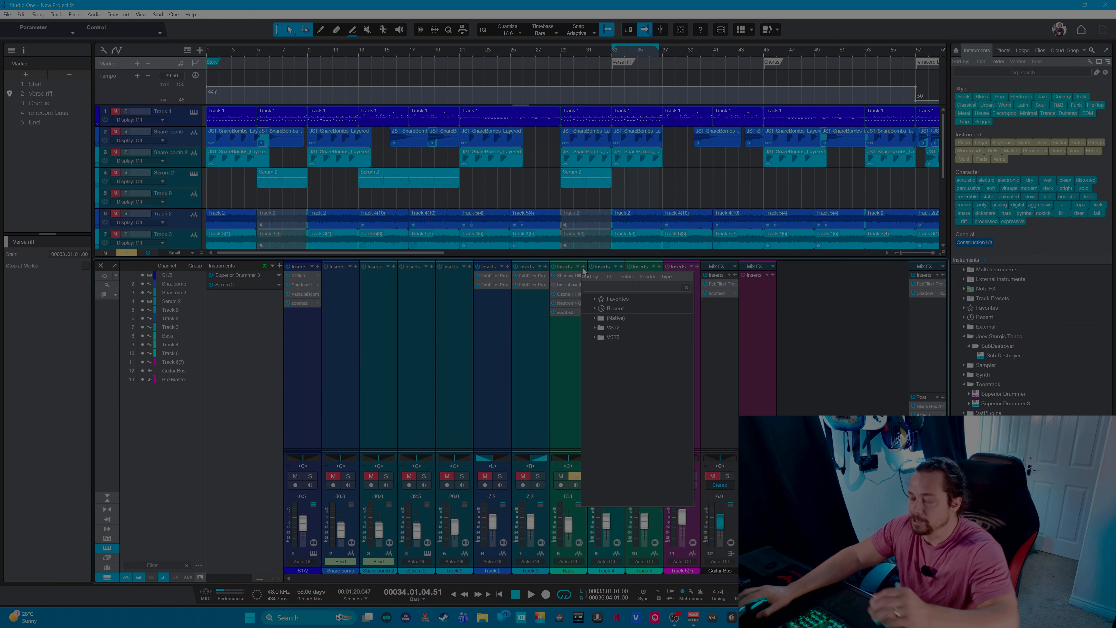
{"action": "type", "text": "sub"}
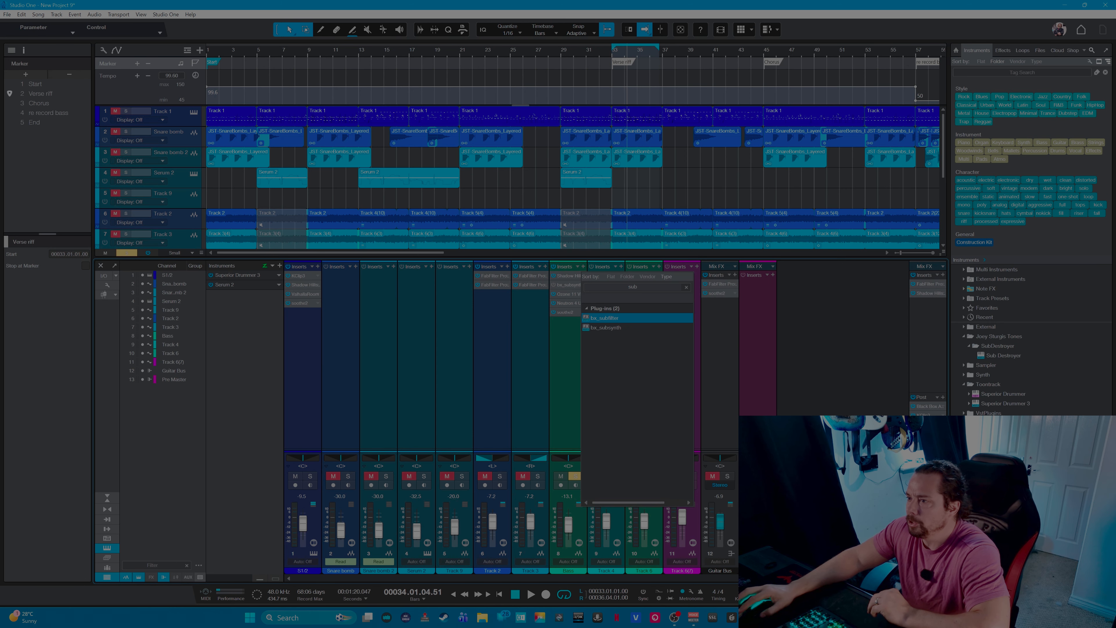
{"action": "double_click", "coordinate": [622, 330]}
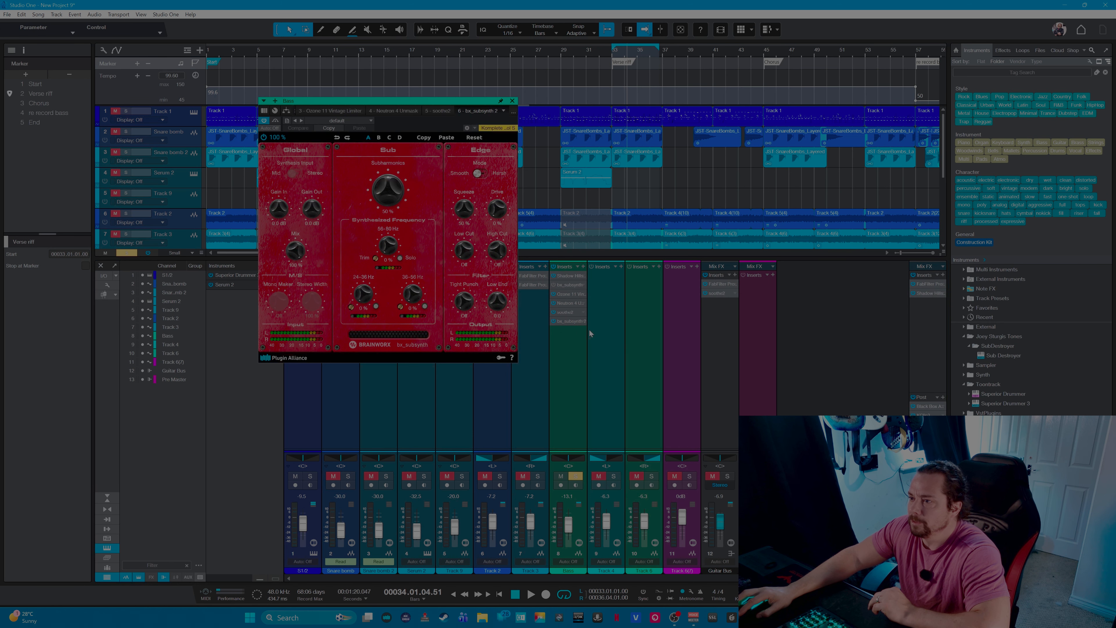
{"action": "left_click_drag", "start_coordinate": [569, 323], "coordinate": [570, 298]}
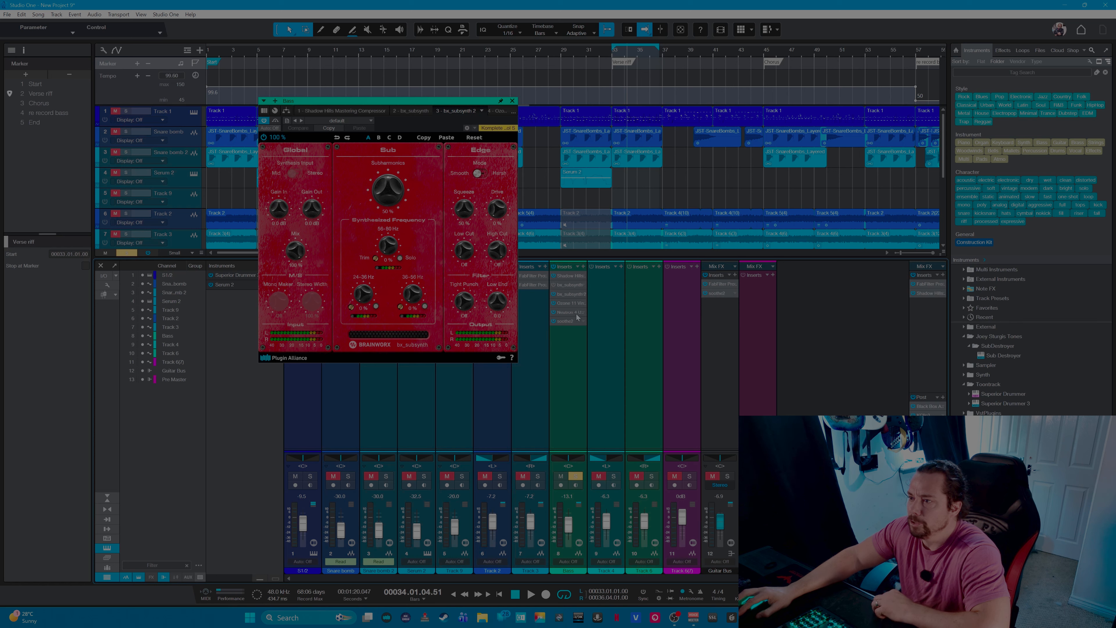
{"action": "left_click_drag", "start_coordinate": [463, 104], "coordinate": [538, 153]}
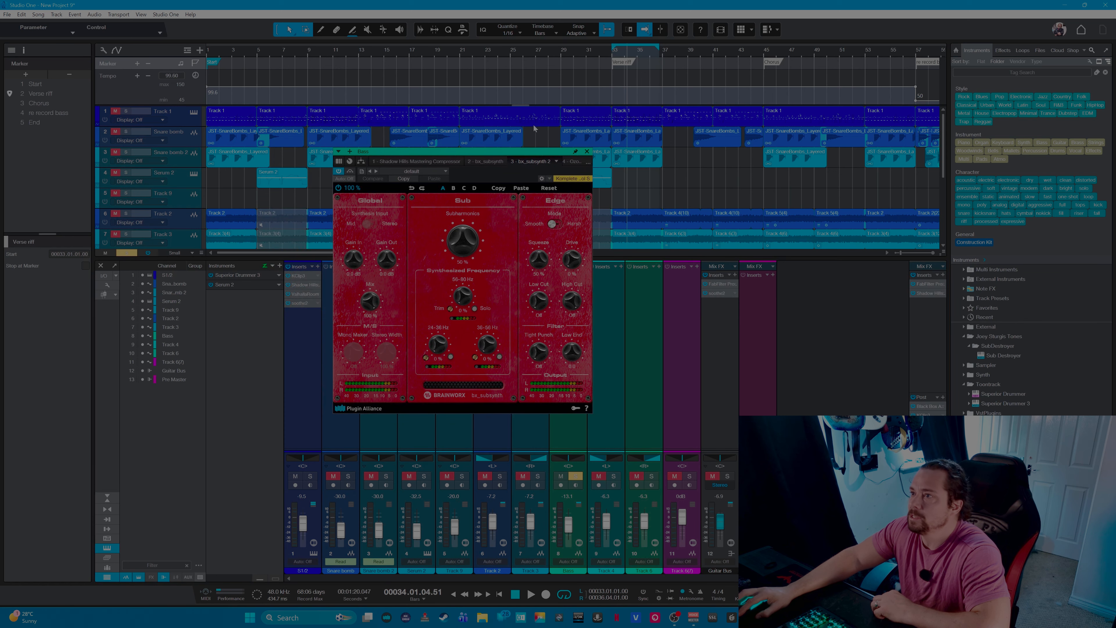
- Return the playback position to bar 33 and move the new bx_subsynth window over the arrangement
{"action": "left_click", "coordinate": [611, 57]}
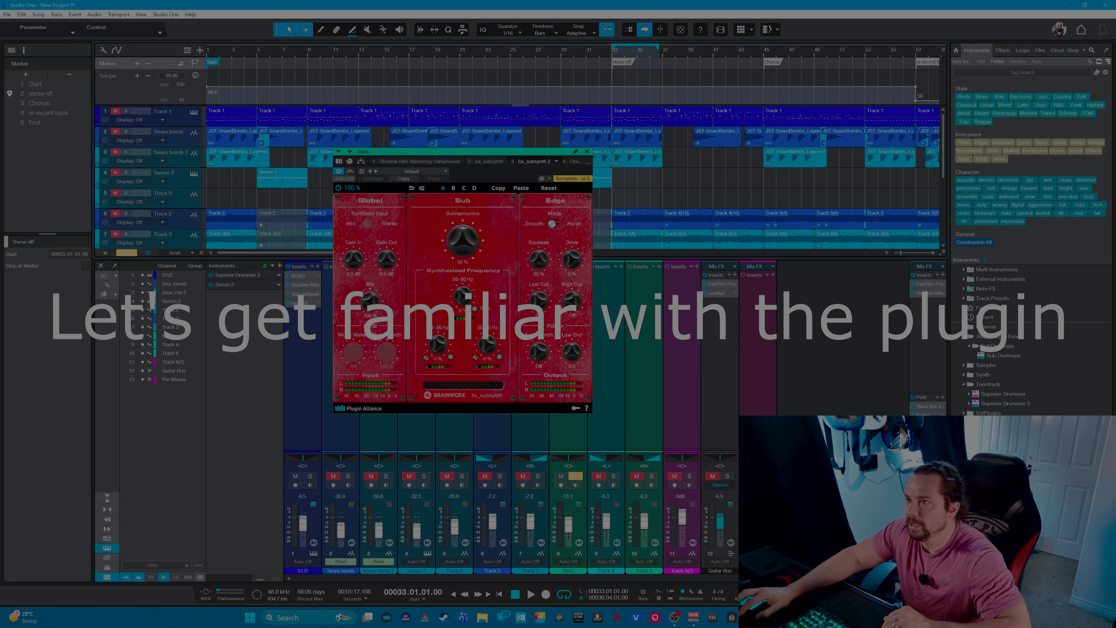
{"action": "left_click_drag", "start_coordinate": [526, 153], "coordinate": [562, 219]}
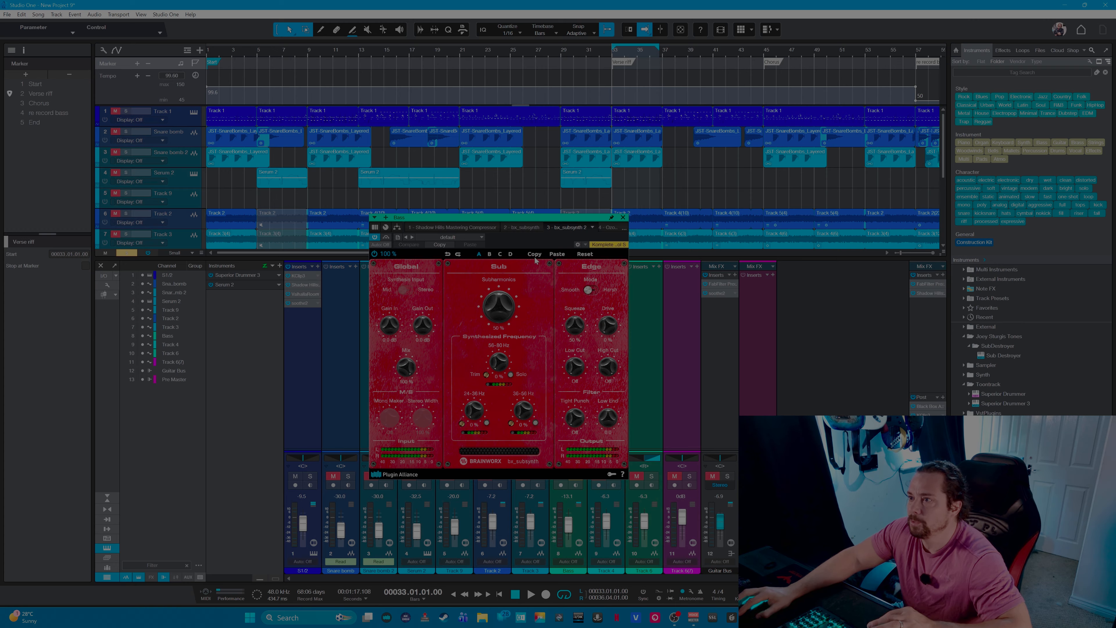
{"action": "left_click_drag", "start_coordinate": [535, 218], "coordinate": [469, 101]}
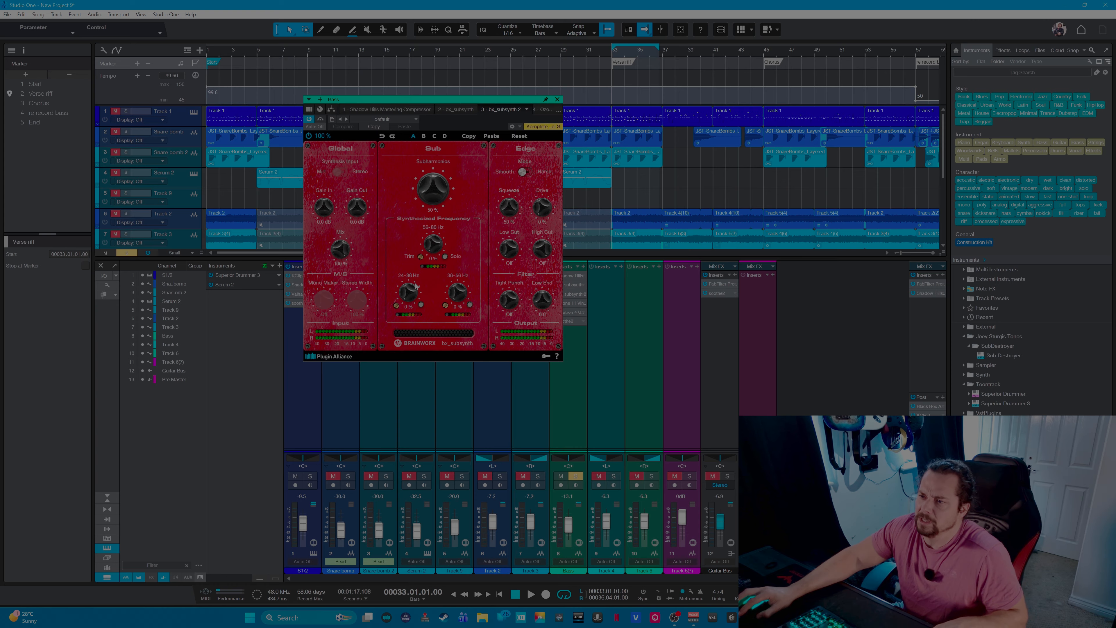
{"action": "key", "text": "ctrl"}
{"action": "key", "text": "ctrl"}
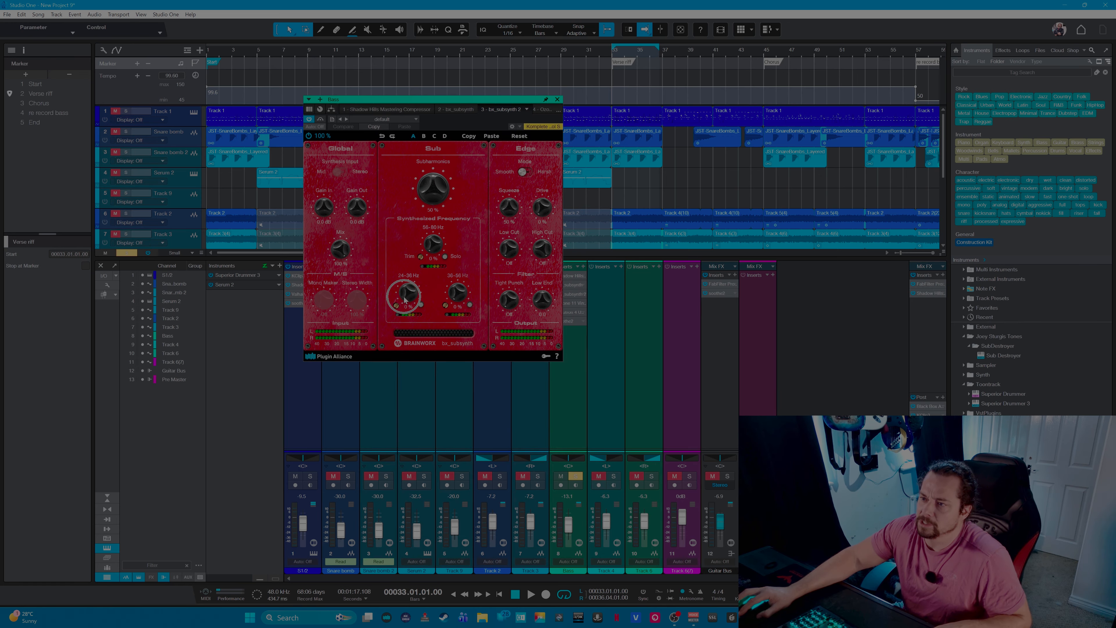
{"action": "key", "text": "ctrl"}
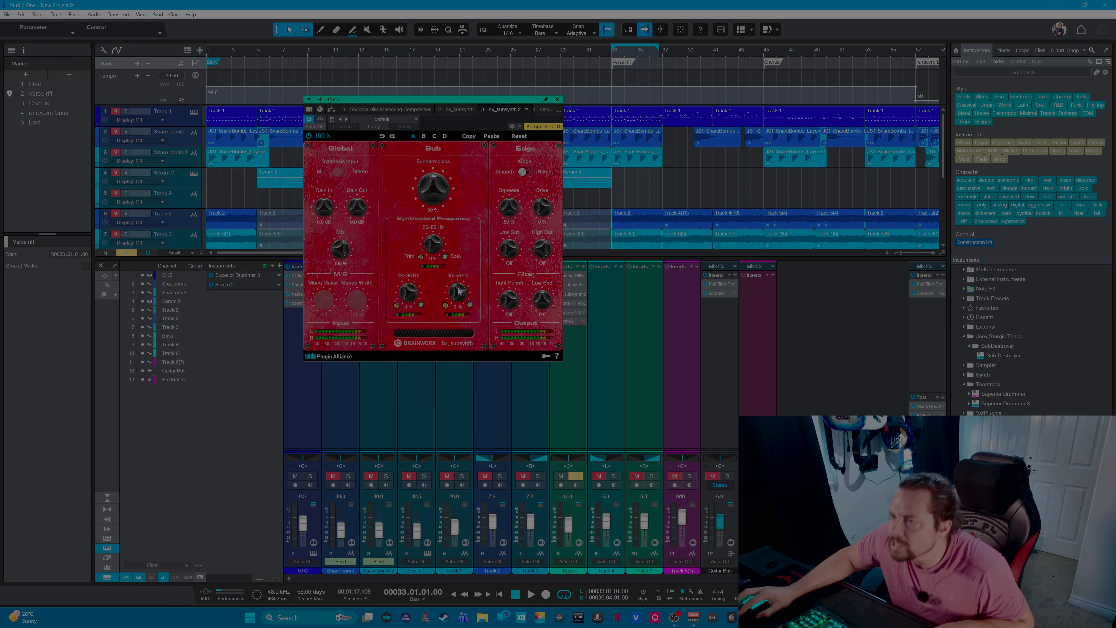
- Try out the 56-80 Hz, Mix and Subharmonics controls, restoring Mix to 100% and Subharmonics to 50%
{"action": "left_click_drag", "start_coordinate": [433, 247], "coordinate": [434, 213]}
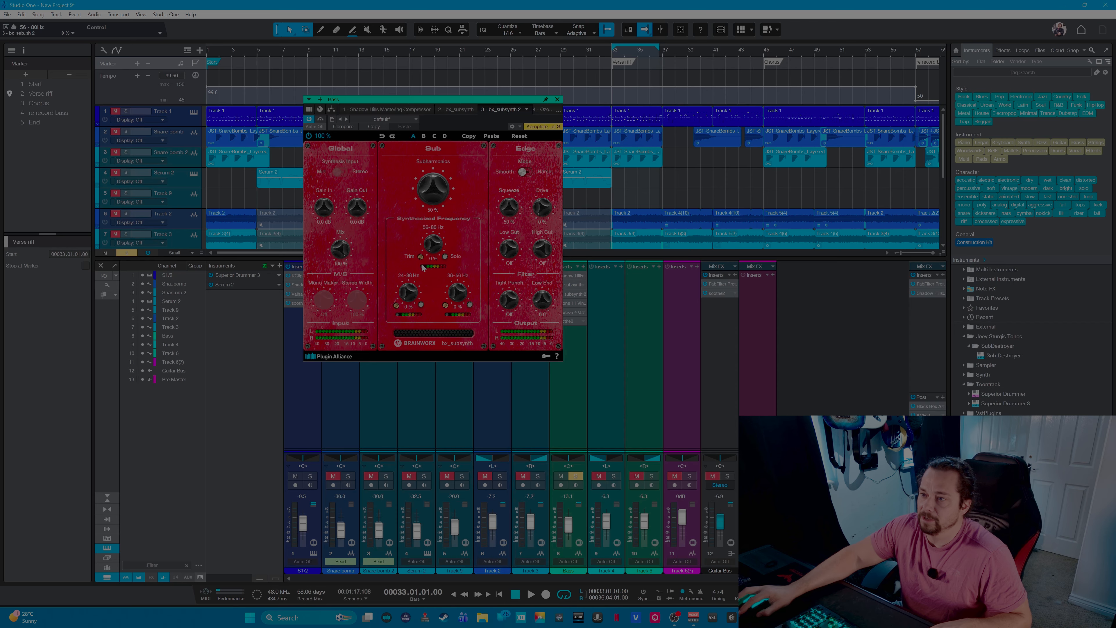
{"action": "mouse_move", "coordinate": [433, 244]}
{"action": "left_mouse_down"}
{"action": "mouse_move", "coordinate": [430, 229]}
{"action": "mouse_move", "coordinate": [418, 257]}
{"action": "left_mouse_up"}
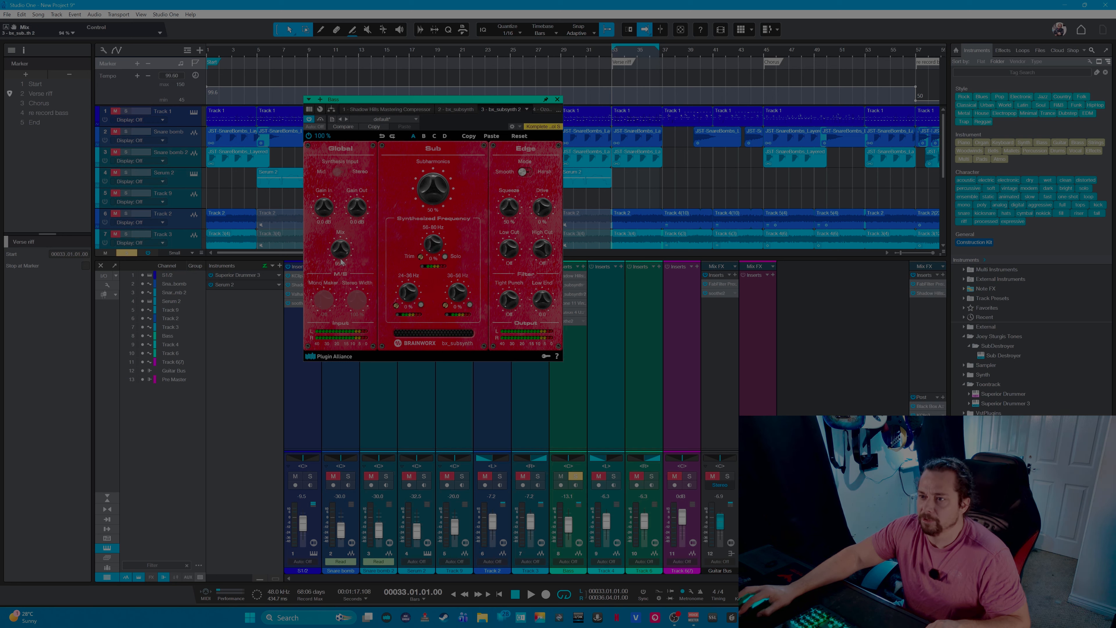
{"action": "left_click_drag", "start_coordinate": [343, 272], "coordinate": [341, 250]}
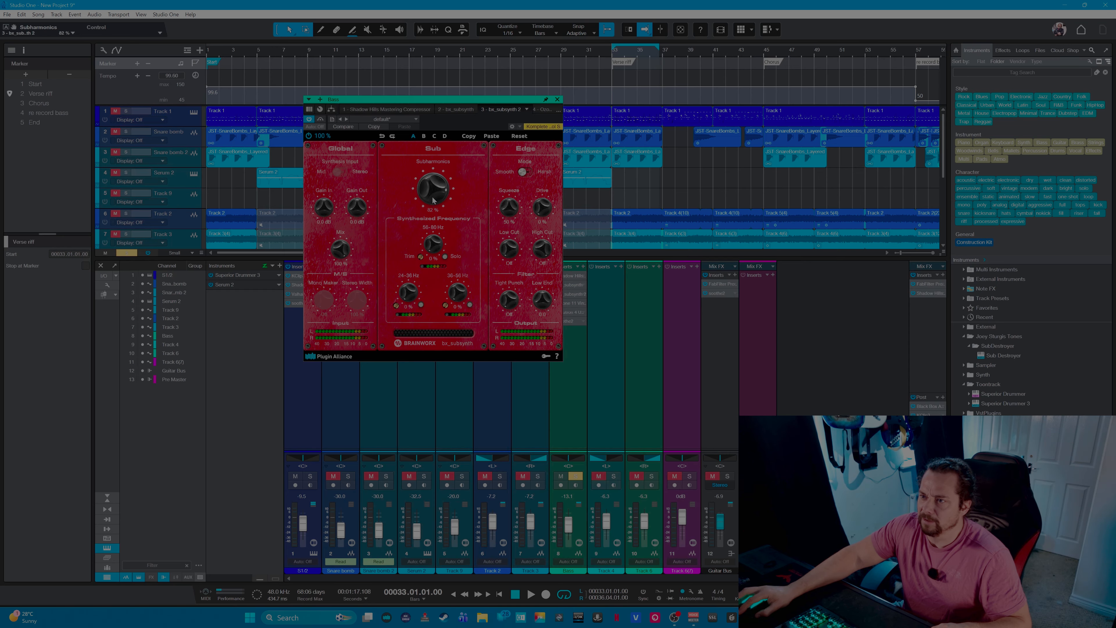
{"action": "left_click", "coordinate": [432, 209]}
{"action": "type", "text": "50"}
{"action": "key", "text": "Return"}
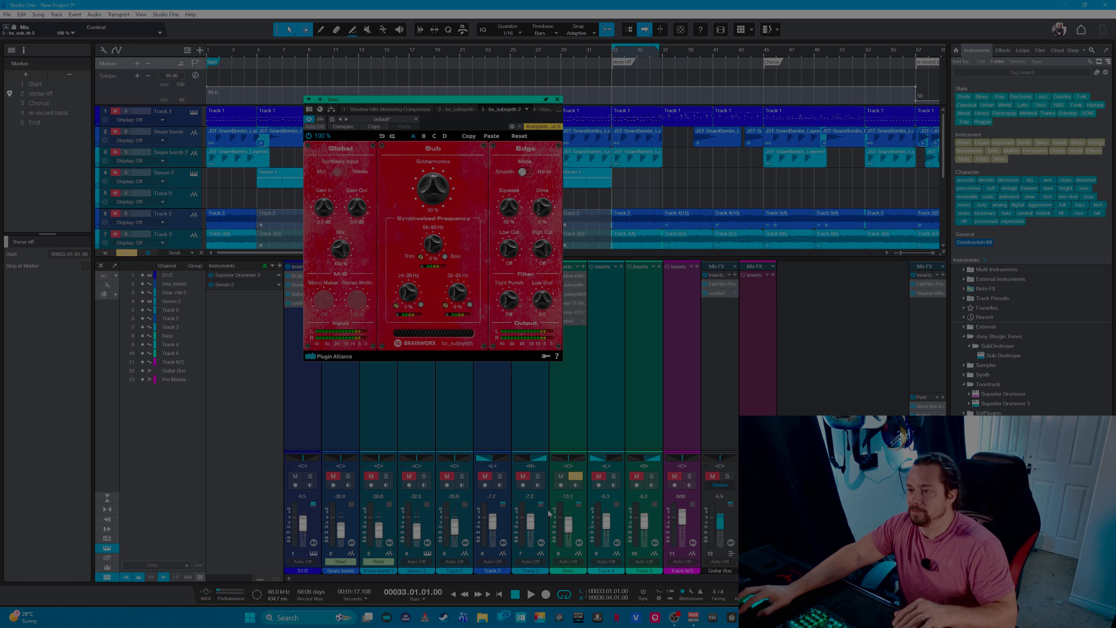
- Start playback and raise the 56-80 Hz band's level, setting its input trim to about 7.1 dB
{"action": "key", "text": "space"}
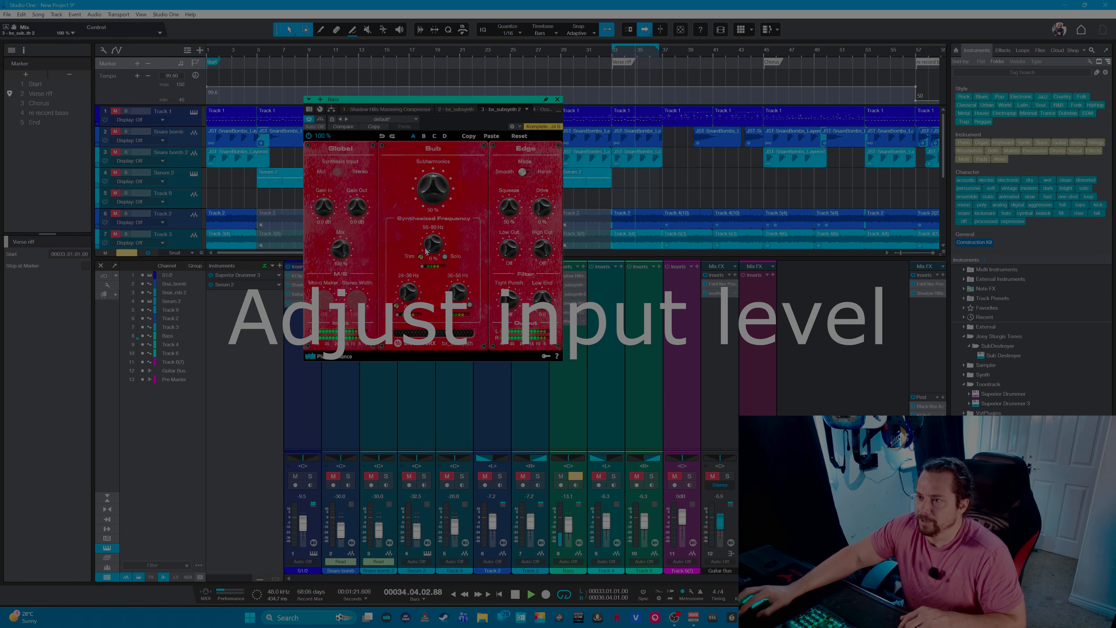
{"action": "left_click_drag", "start_coordinate": [428, 253], "coordinate": [430, 210]}
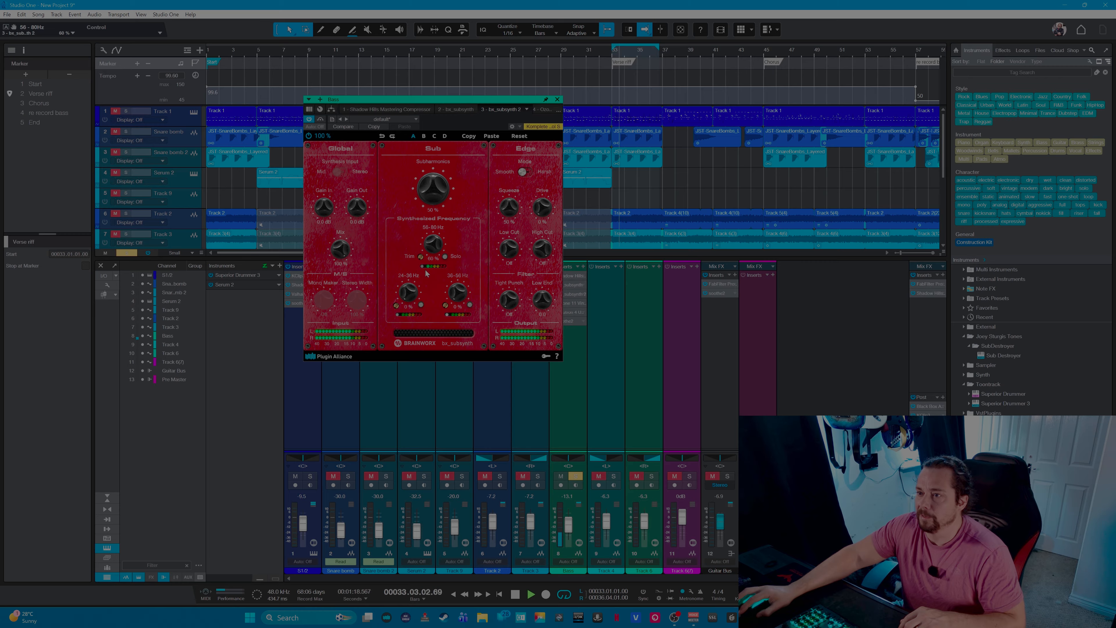
{"action": "left_click_drag", "start_coordinate": [422, 262], "coordinate": [419, 232]}
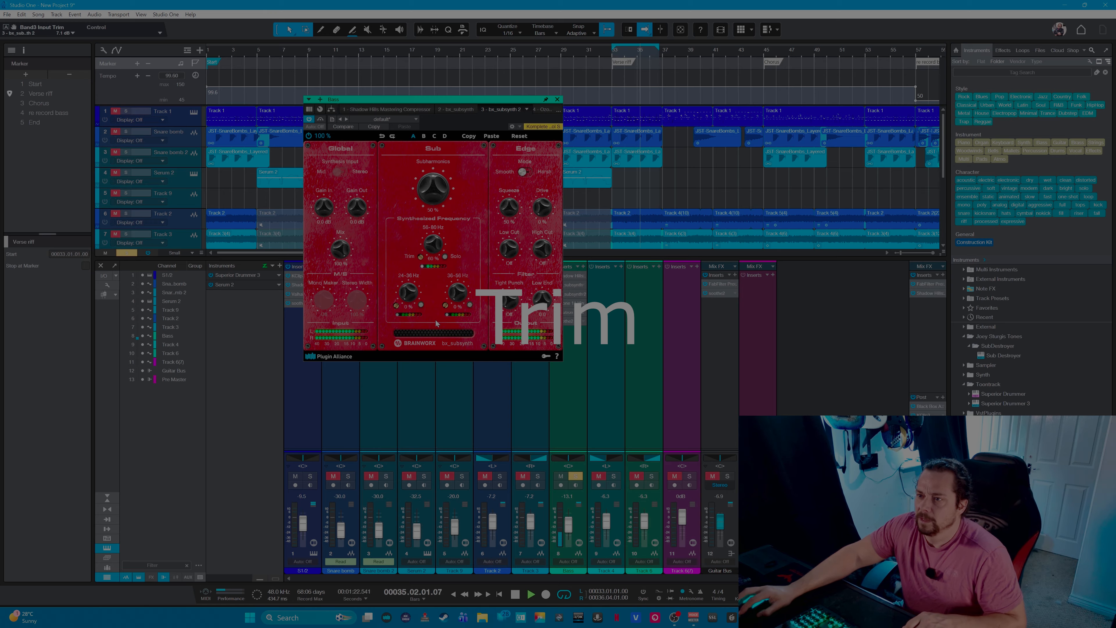
- Raise the 24-36 Hz band to about 61% with its trim, and set the 36-56 Hz band's level and trim likewise
{"action": "left_click_drag", "start_coordinate": [412, 307], "coordinate": [408, 255]}
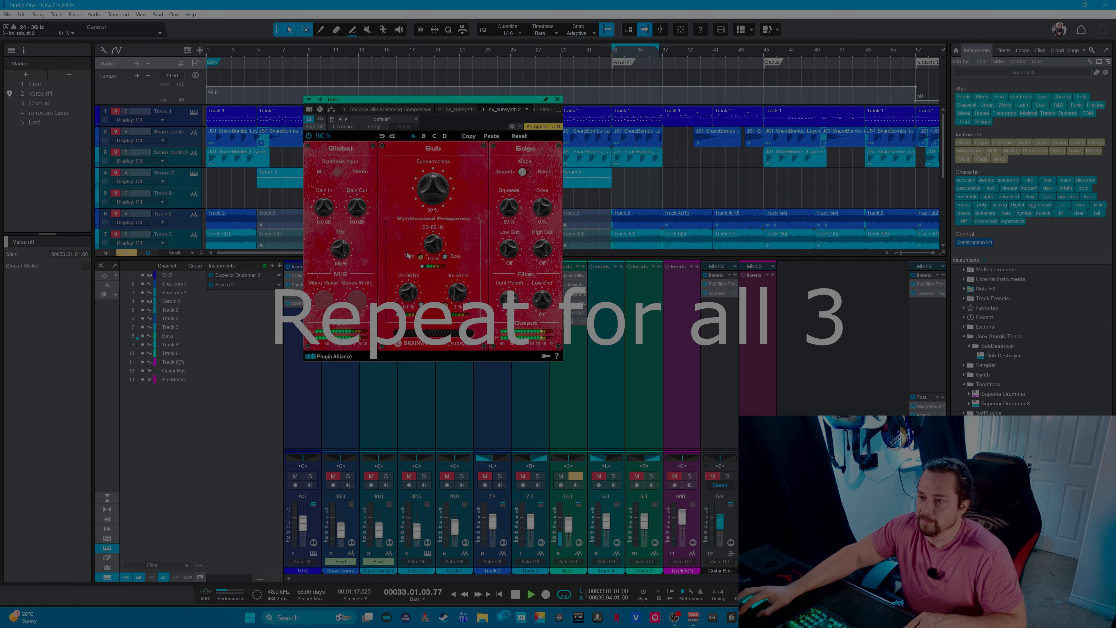
{"action": "left_click_drag", "start_coordinate": [408, 255], "coordinate": [408, 251]}
{"action": "left_click_drag", "start_coordinate": [396, 306], "coordinate": [447, 282]}
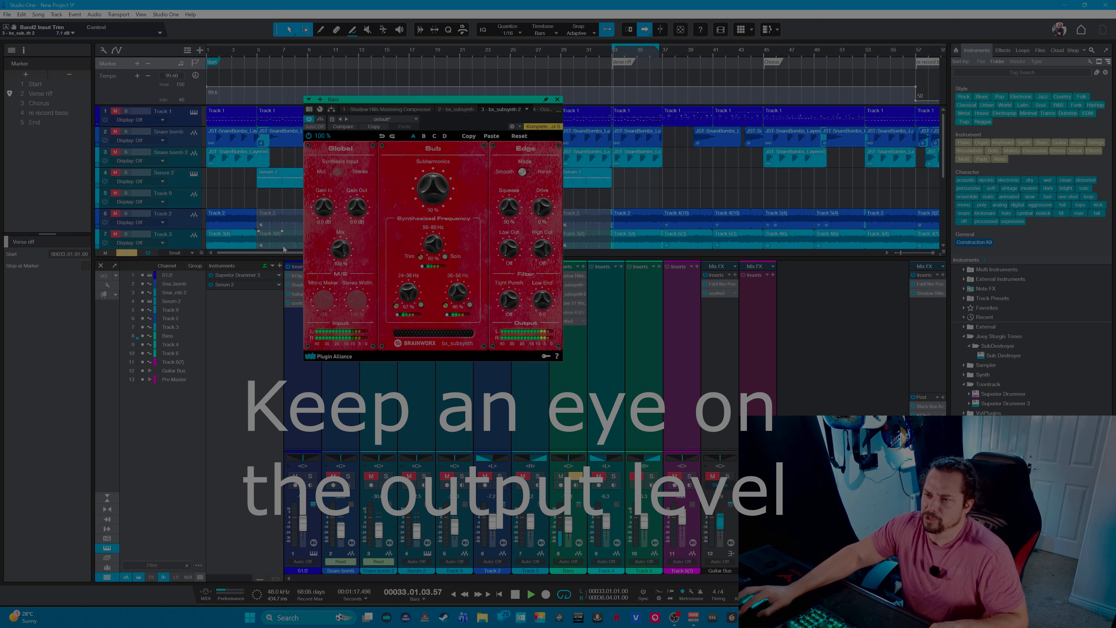
- Lower Mix to about 66% and adjust the Squeeze and Drive controls in the Edge section
{"action": "mouse_move", "coordinate": [337, 251]}
{"action": "left_mouse_down"}
{"action": "mouse_move", "coordinate": [337, 277]}
{"action": "mouse_move", "coordinate": [338, 264]}
{"action": "left_mouse_up"}
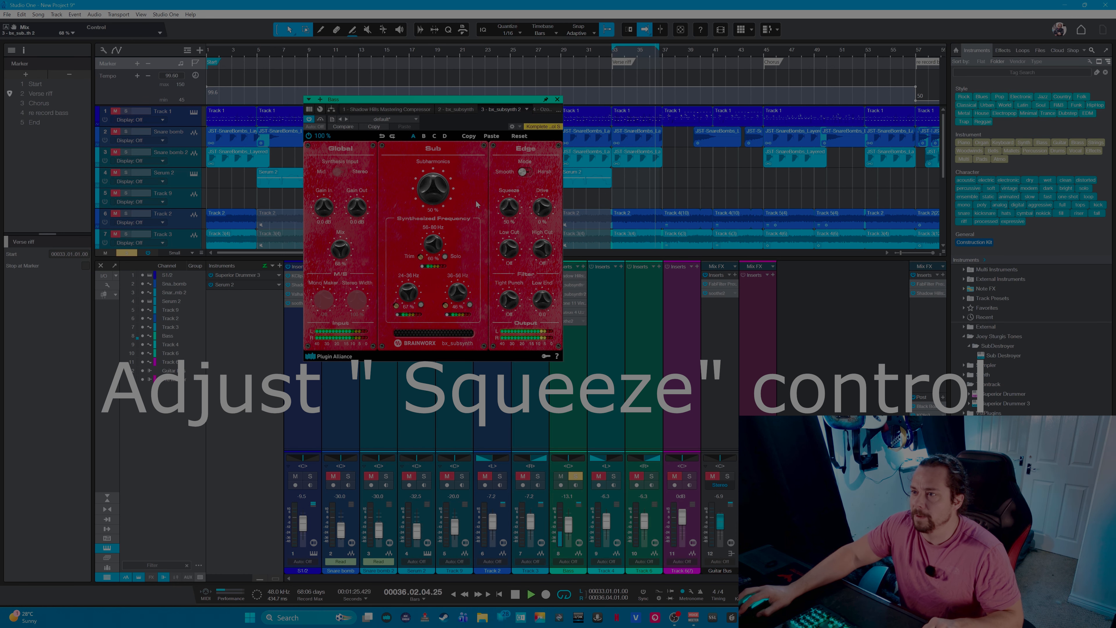
{"action": "mouse_move", "coordinate": [505, 210]}
{"action": "left_mouse_down"}
{"action": "mouse_move", "coordinate": [507, 191]}
{"action": "mouse_move", "coordinate": [508, 216]}
{"action": "left_mouse_up"}
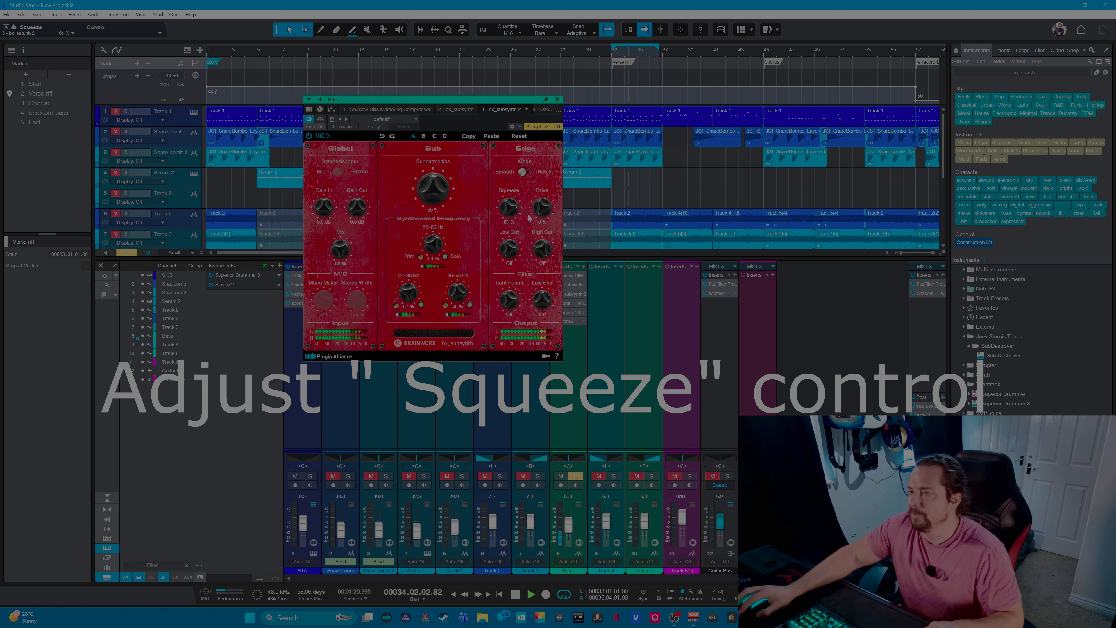
{"action": "left_click_drag", "start_coordinate": [543, 213], "coordinate": [569, 267]}
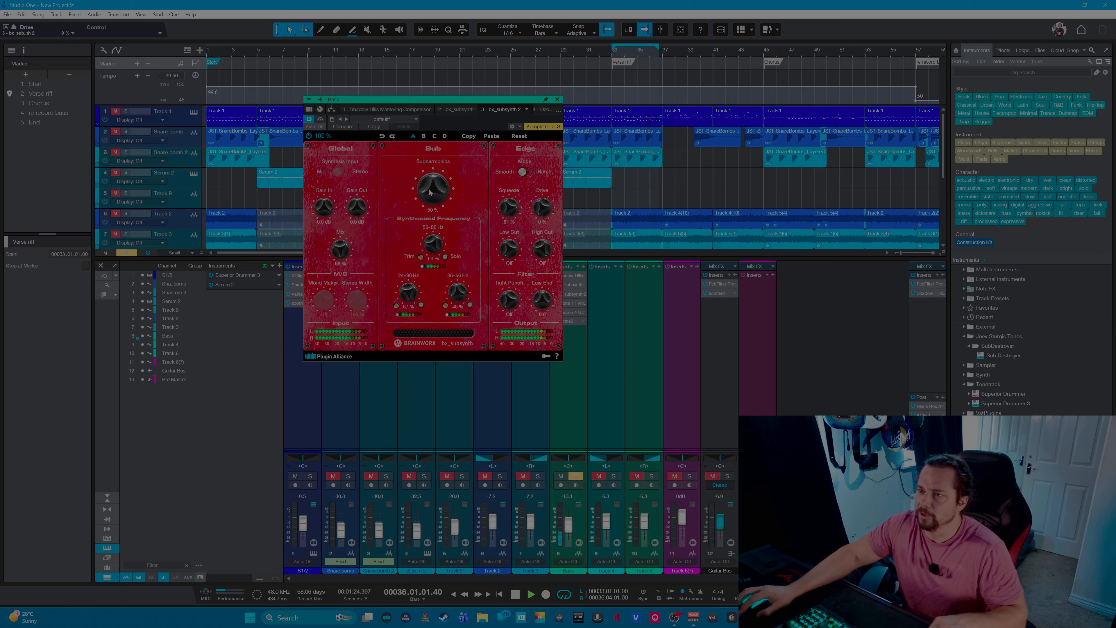
- Push Subharmonics up to about 99% during playback, then bring it down to about 48%
{"action": "left_click_drag", "start_coordinate": [430, 204], "coordinate": [425, 169]}
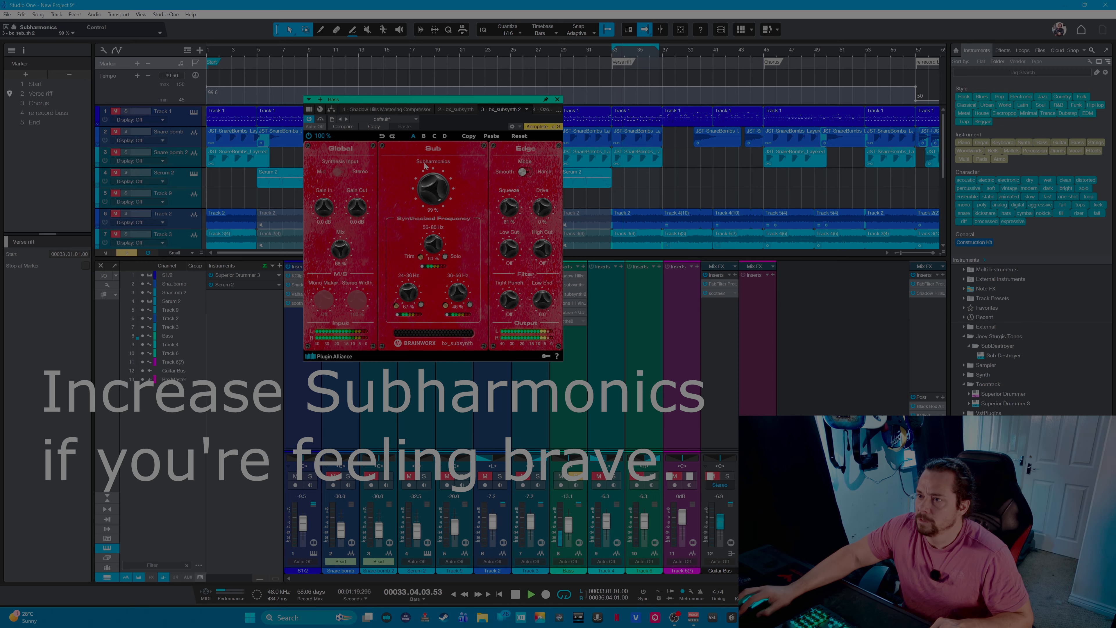
{"action": "left_click_drag", "start_coordinate": [425, 168], "coordinate": [431, 190]}
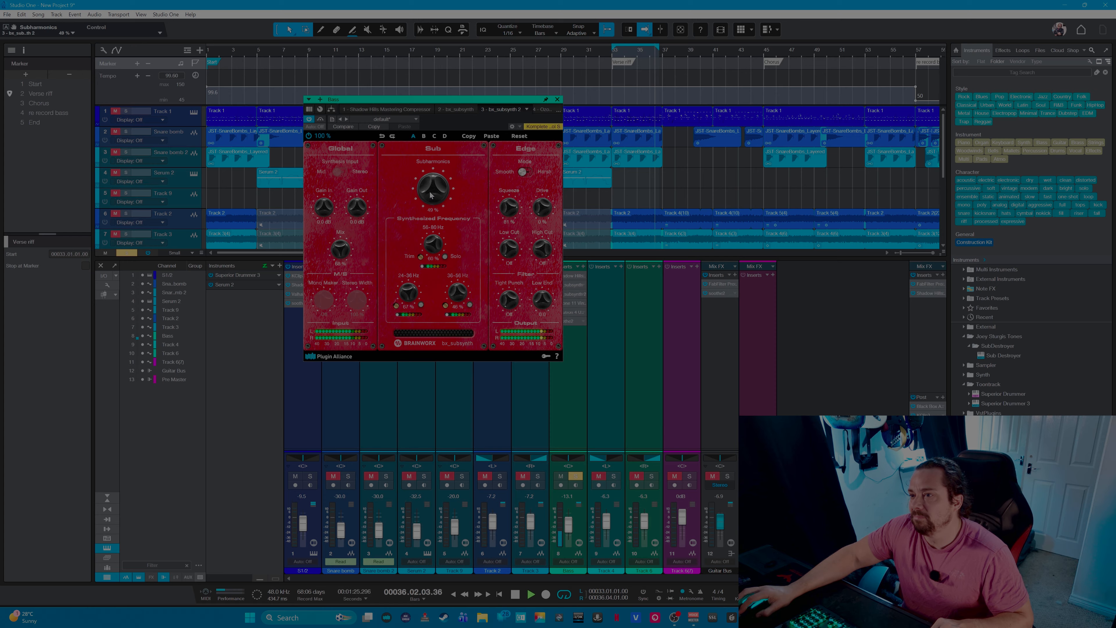
- Set Subharmonics to 50%, return the playhead to the start of the Verse riff, and move the plugin window aside
{"action": "double_click", "coordinate": [432, 210]}
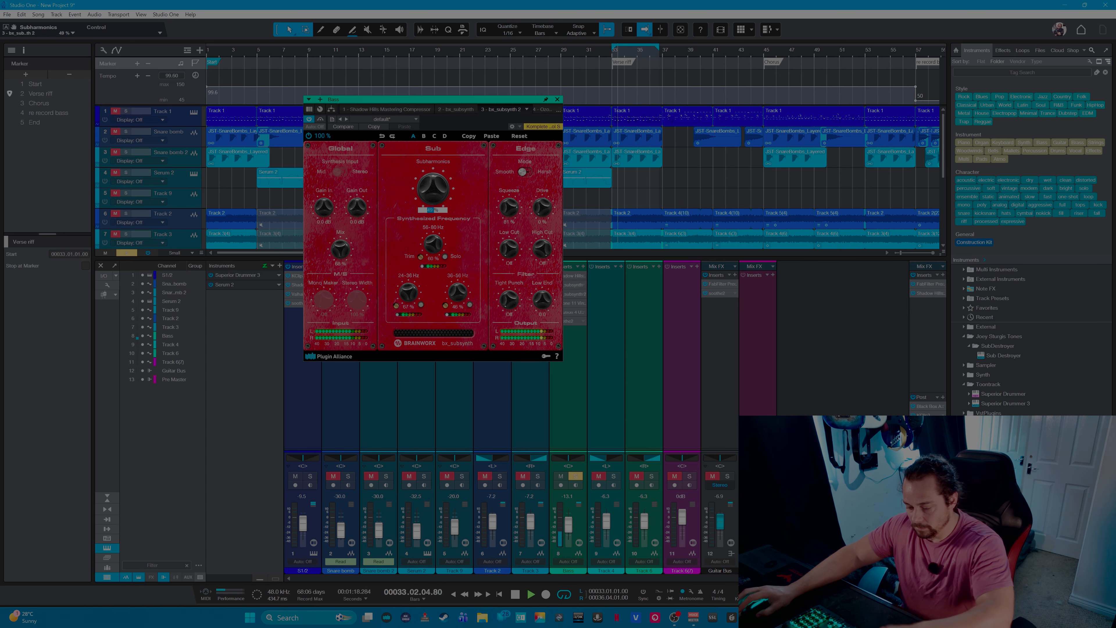
{"action": "type", "text": "50"}
{"action": "key", "text": "Return"}
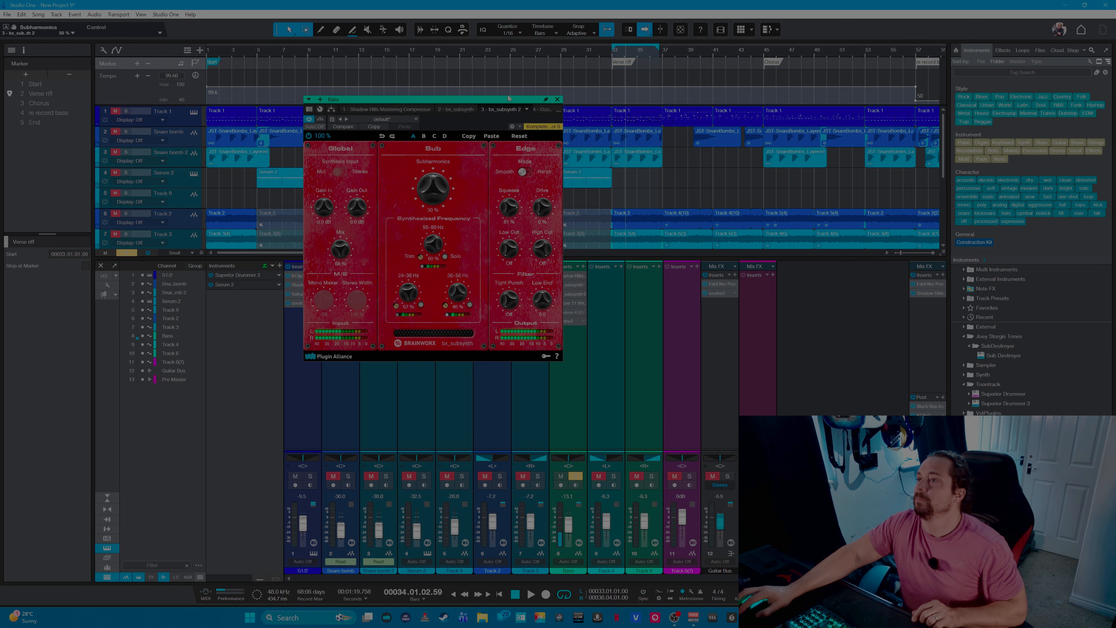
{"action": "left_click", "coordinate": [612, 55]}
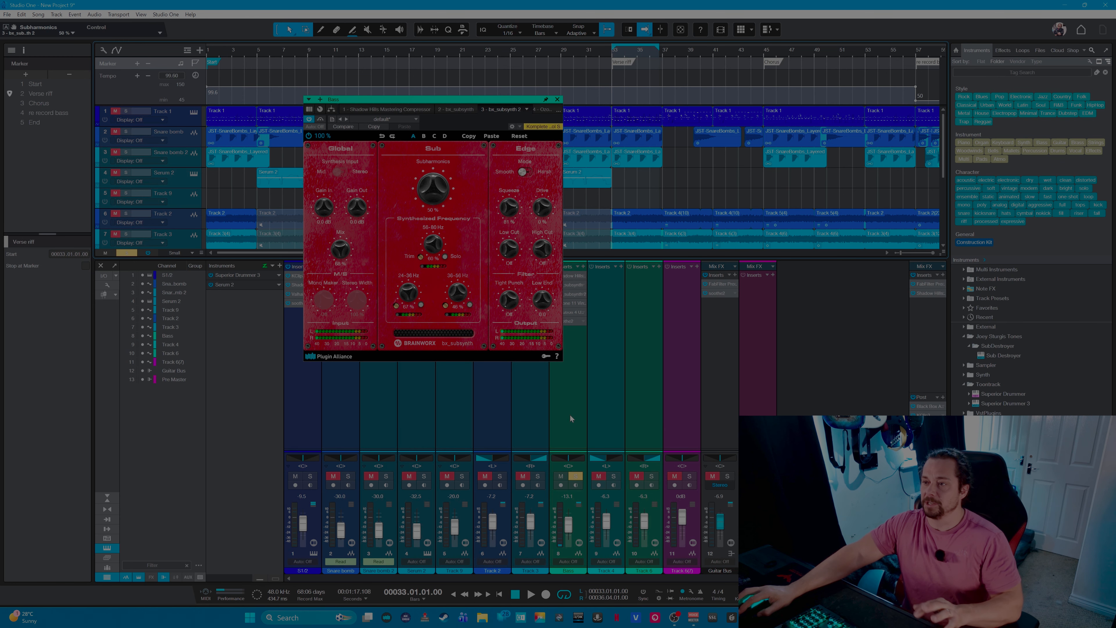
{"action": "left_click_drag", "start_coordinate": [465, 102], "coordinate": [365, 73]}
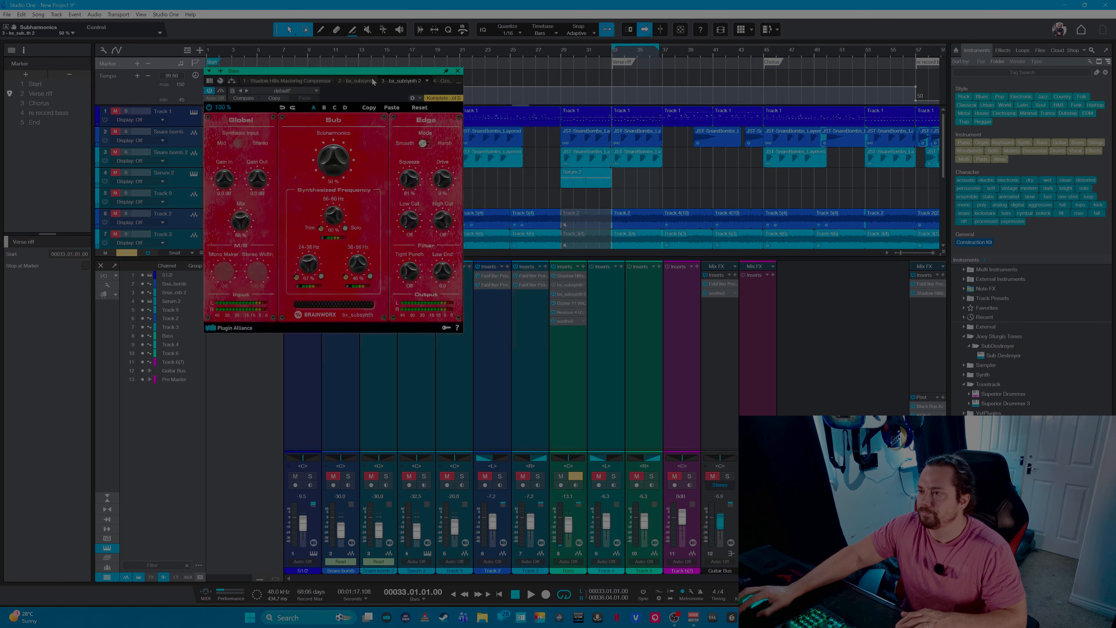
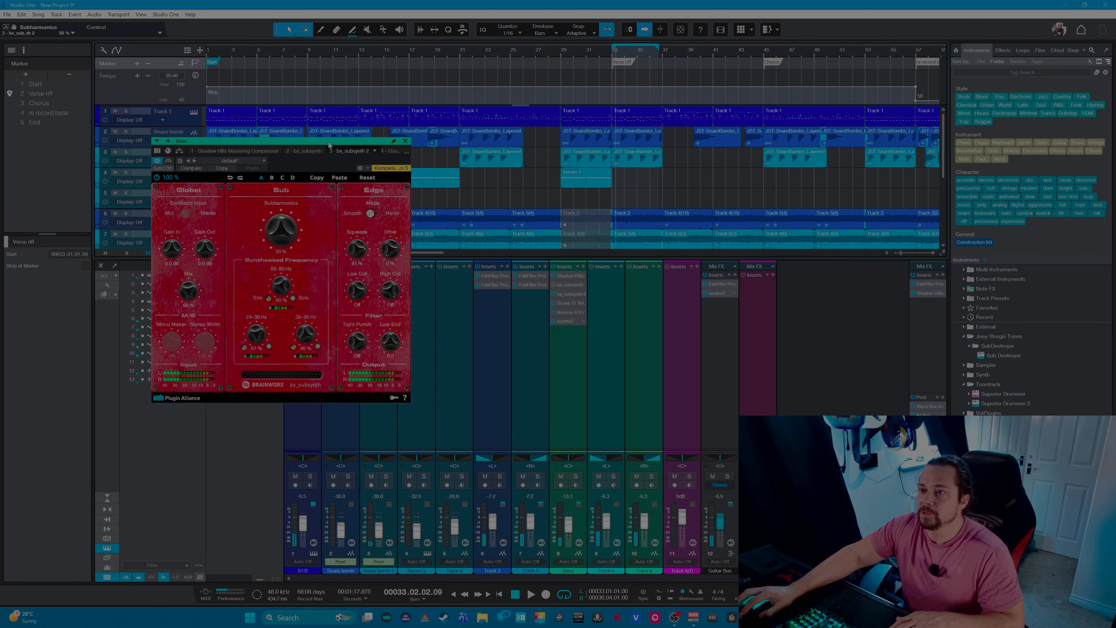
- Clear the plugin window from the arrangement, solo the Bass track, and play the Chorus from bar 45
{"action": "left_click_drag", "start_coordinate": [328, 145], "coordinate": [318, 314]}
{"action": "left_click_drag", "start_coordinate": [330, 253], "coordinate": [401, 252]}
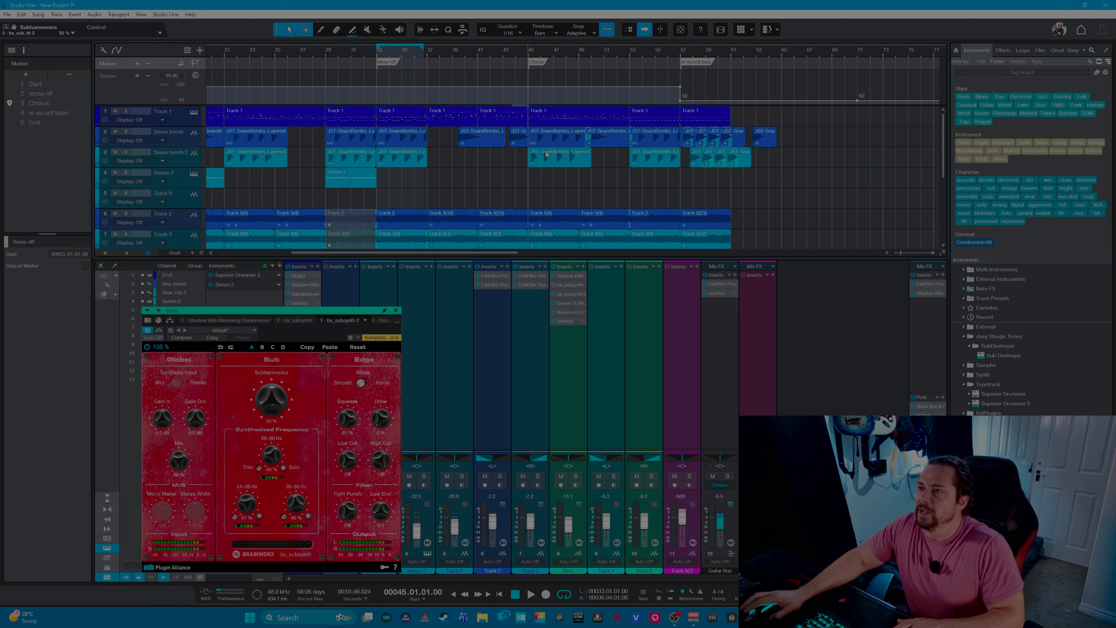
{"action": "scroll", "coordinate": [546, 154], "scroll_direction": "down", "scroll_amount": 4}
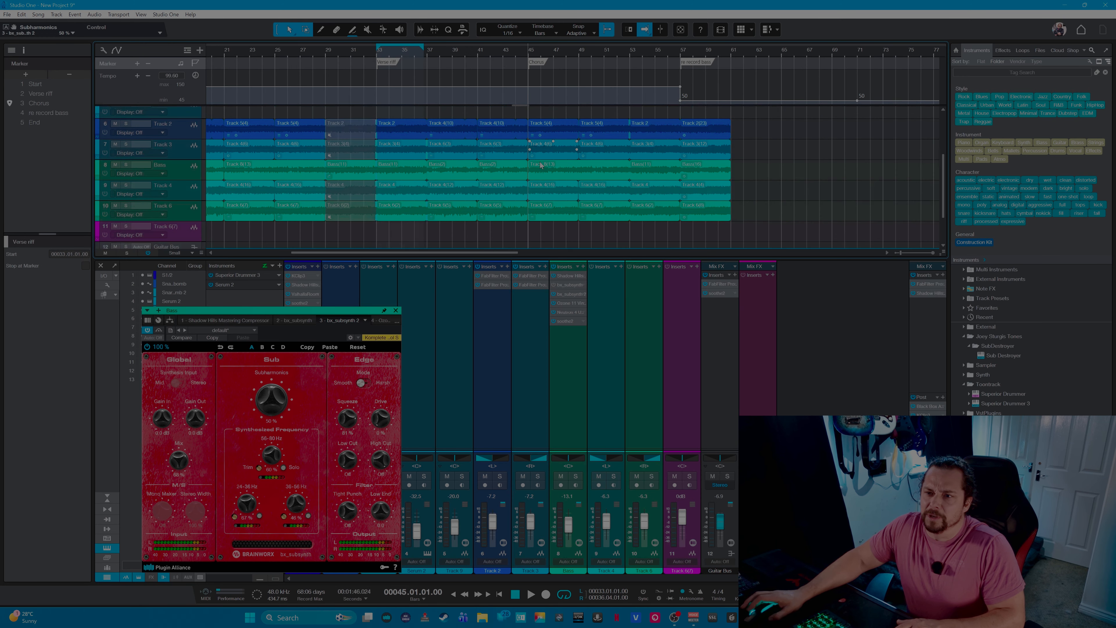
{"action": "scroll", "coordinate": [540, 164], "scroll_direction": "down", "scroll_amount": 1}
{"action": "left_click", "coordinate": [573, 481]}
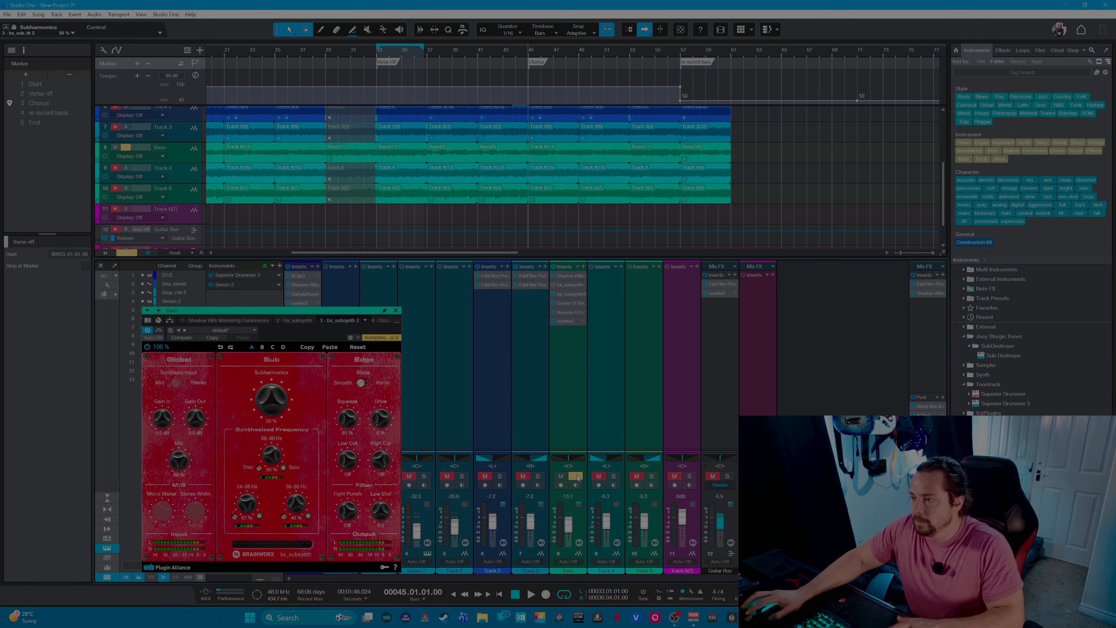
{"action": "key", "text": "space"}
{"action": "scroll", "coordinate": [943, 196], "scroll_direction": "up", "scroll_amount": 5}
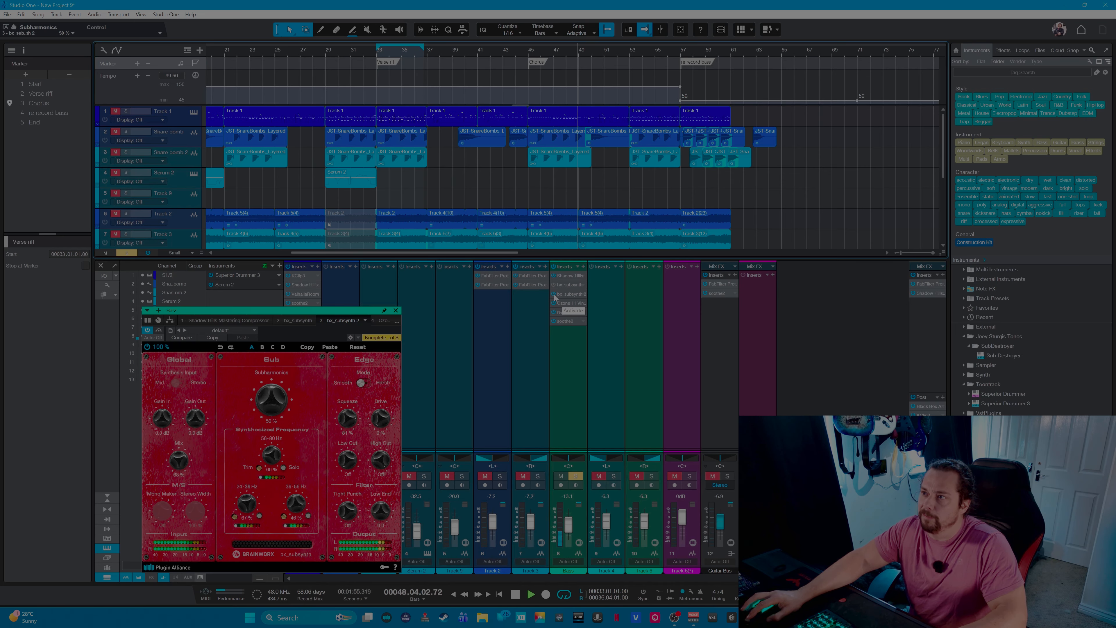
- Set the loop range over the Chorus from bar 45 to bar 50 and play it from the start
{"action": "left_click", "coordinate": [527, 56]}
{"action": "left_click_drag", "start_coordinate": [529, 46], "coordinate": [591, 49]}
{"action": "key", "text": "space"}
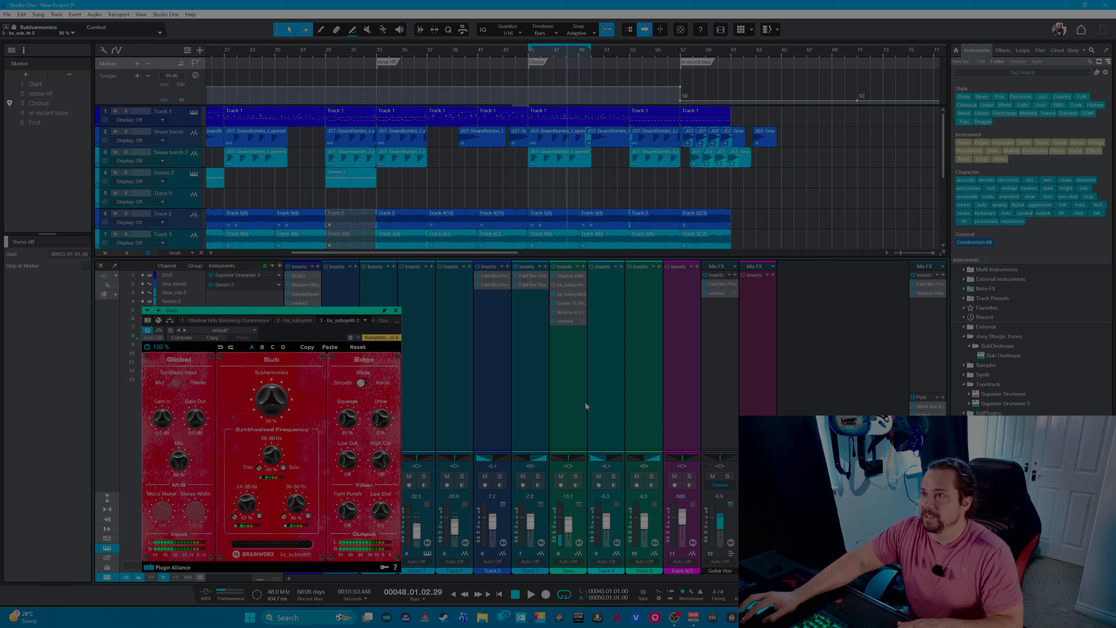
{"action": "left_click", "coordinate": [531, 60]}
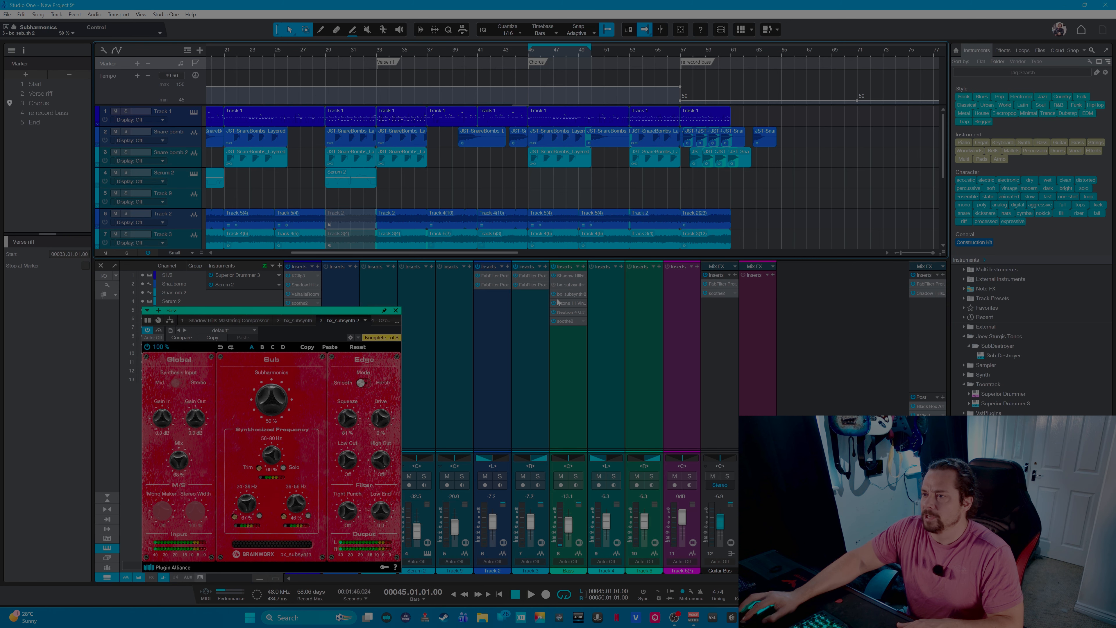
{"action": "key", "text": "space"}
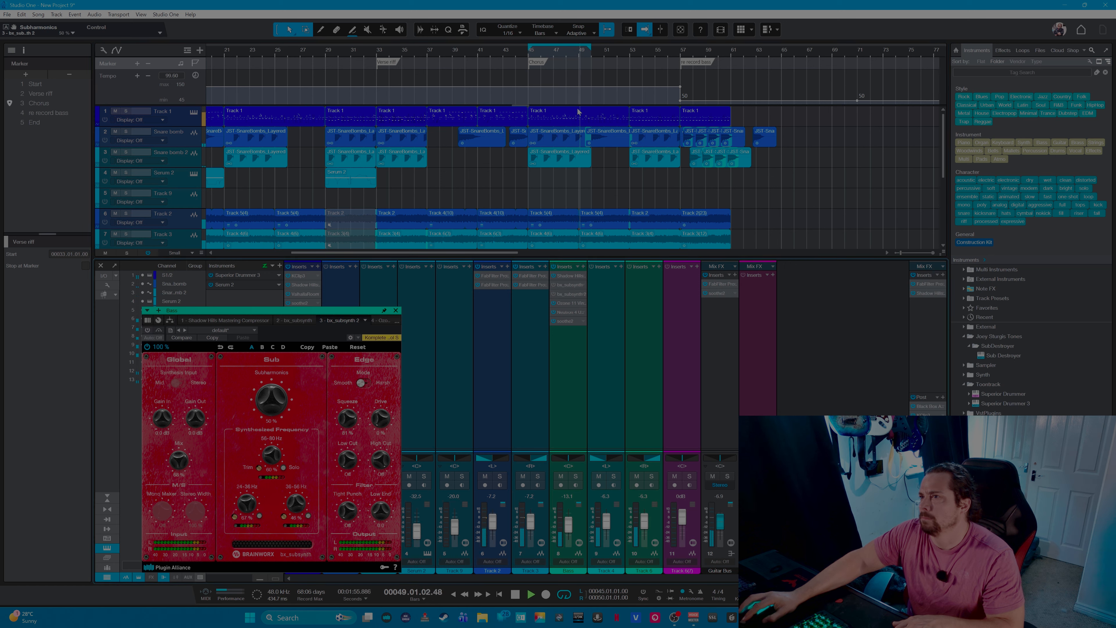
- Shorten the Chorus loop to end at bar 49, stop playback, and return the playhead to bar 45
{"action": "left_click_drag", "start_coordinate": [589, 49], "coordinate": [578, 49]}
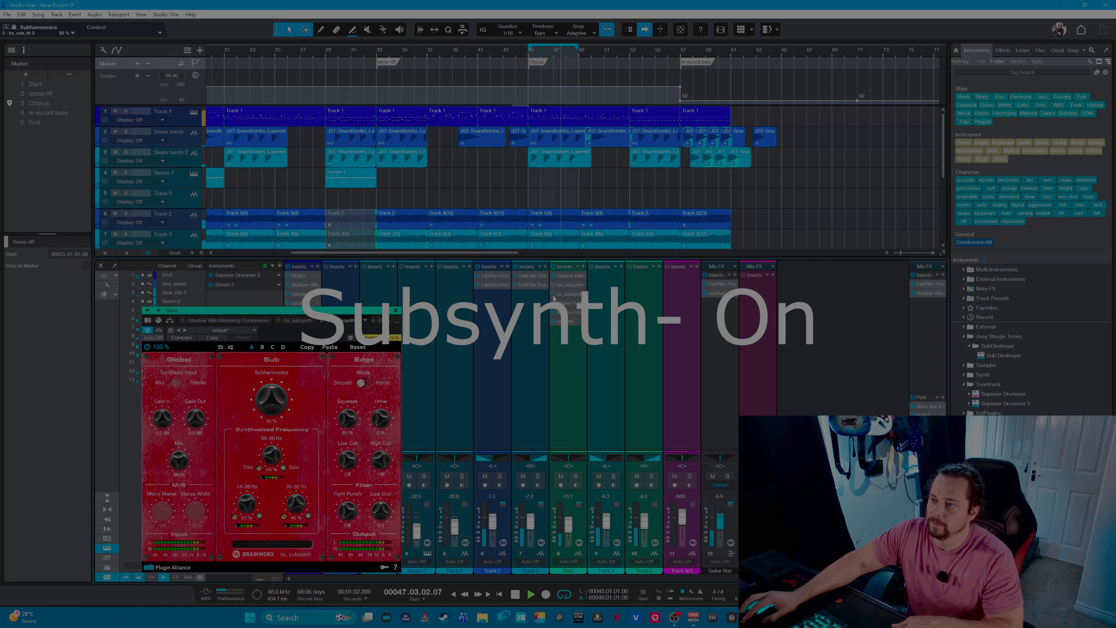
{"action": "key", "text": "space"}
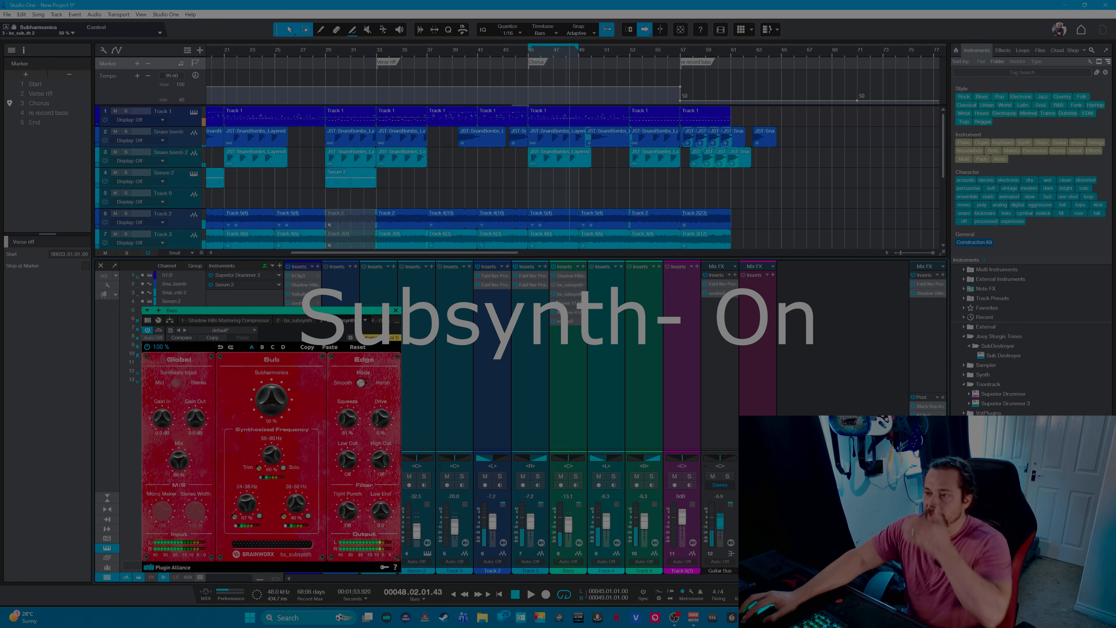
{"action": "left_click", "coordinate": [529, 57]}
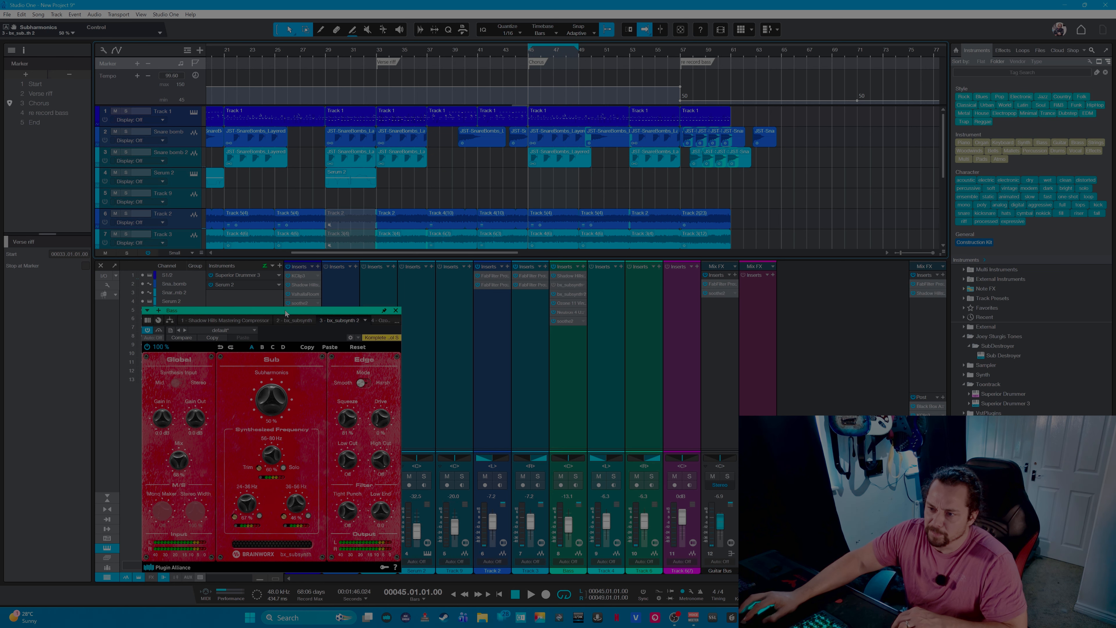
- Review the Ozone 11 Vintage Limiter and existing Neutron 4 Unmask on the Bass channel, and close their windows
{"action": "left_click_drag", "start_coordinate": [286, 313], "coordinate": [297, 212]}
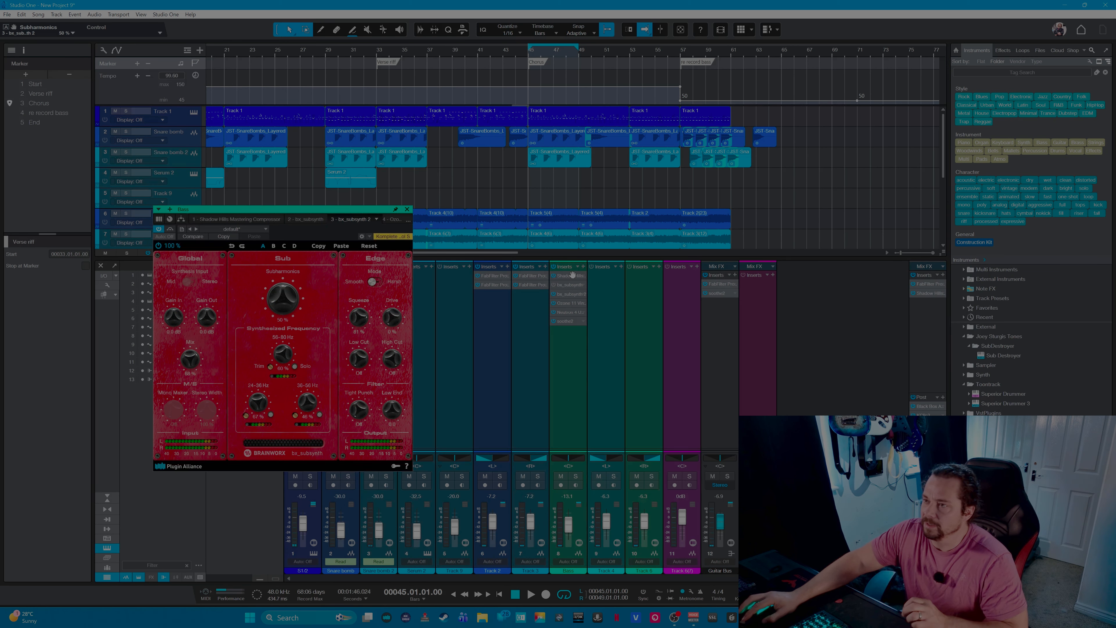
{"action": "left_click", "coordinate": [569, 303]}
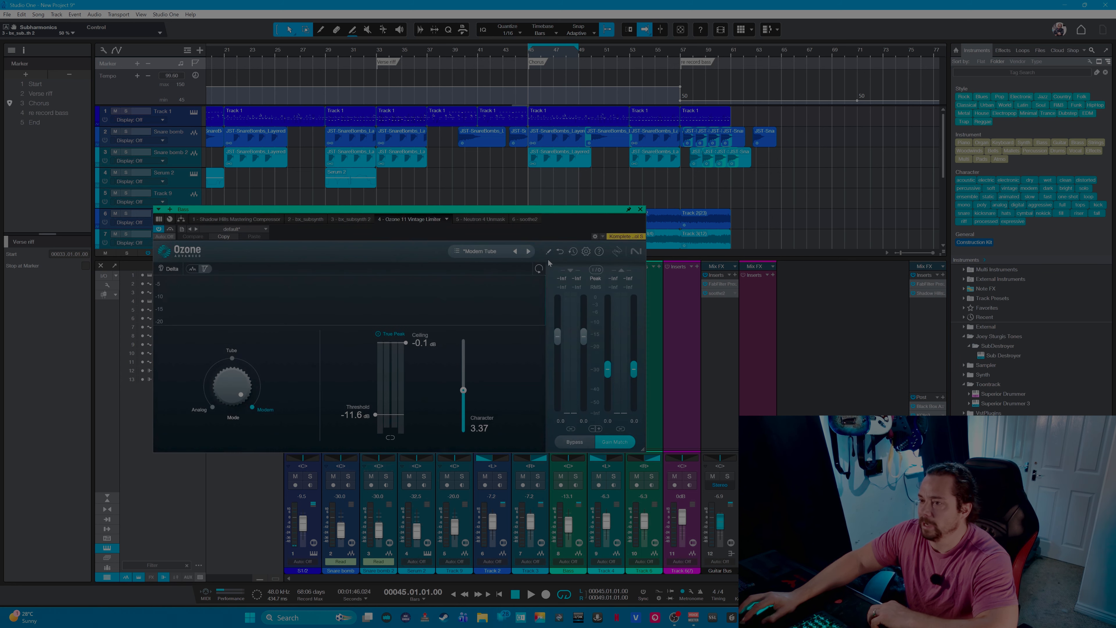
{"action": "left_click", "coordinate": [640, 209]}
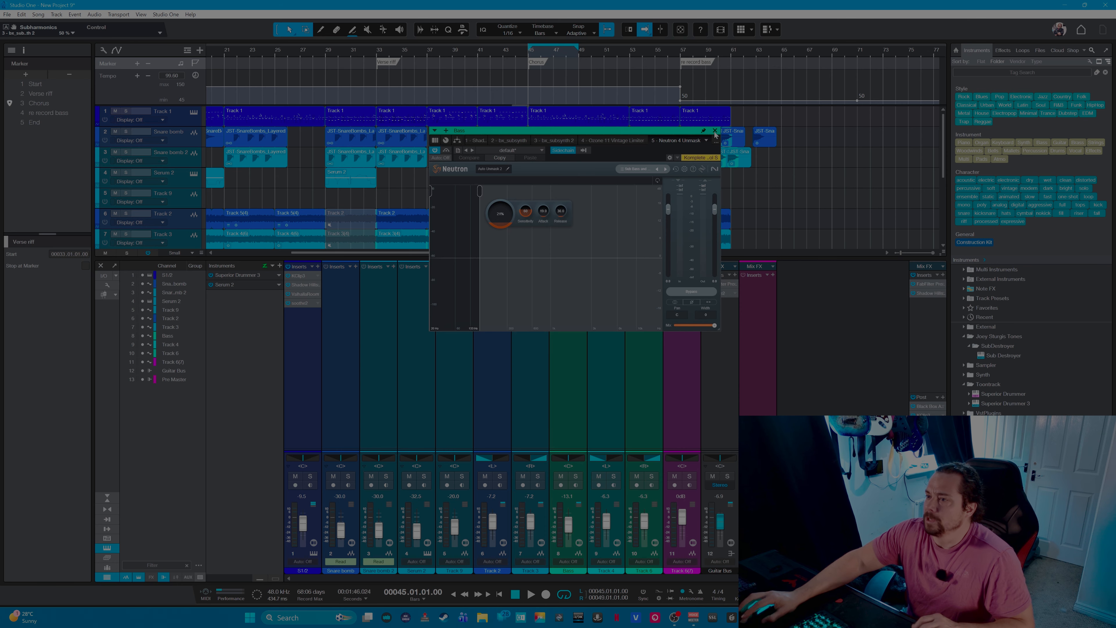
{"action": "left_click", "coordinate": [714, 131]}
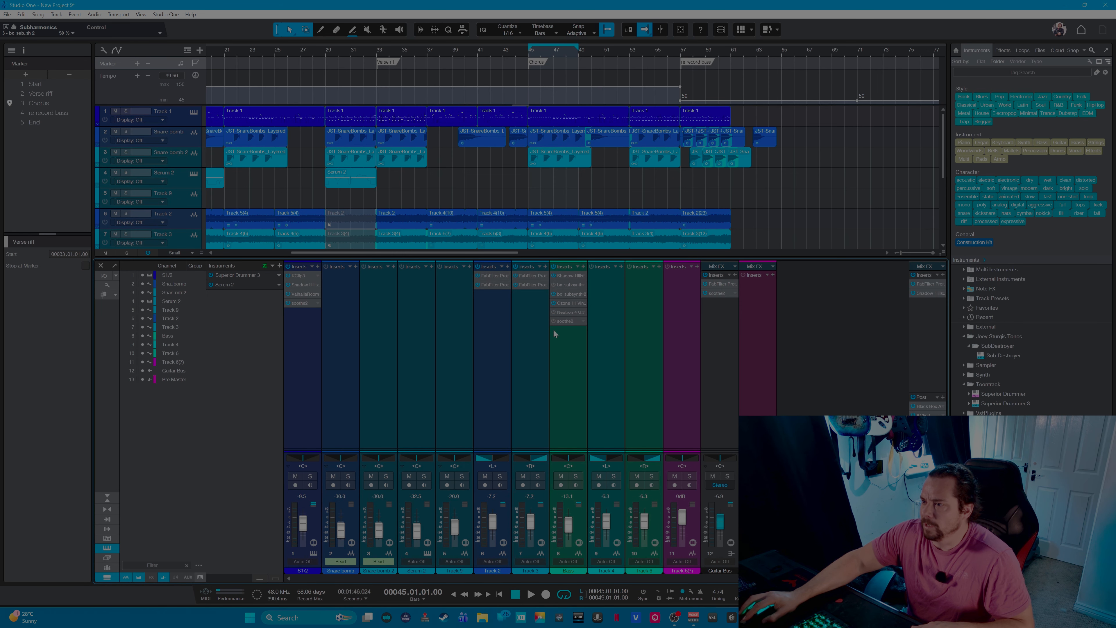
- Insert another Neutron 4 Unmask on the Bass channel and reposition its window
{"action": "left_click", "coordinate": [583, 267]}
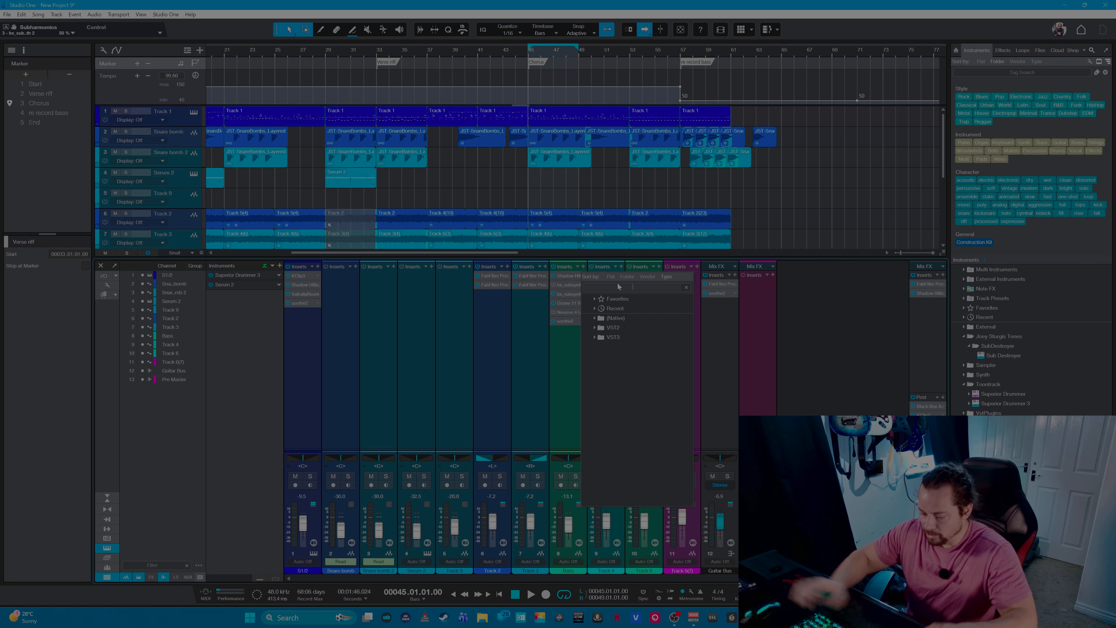
{"action": "type", "text": "unmas"}
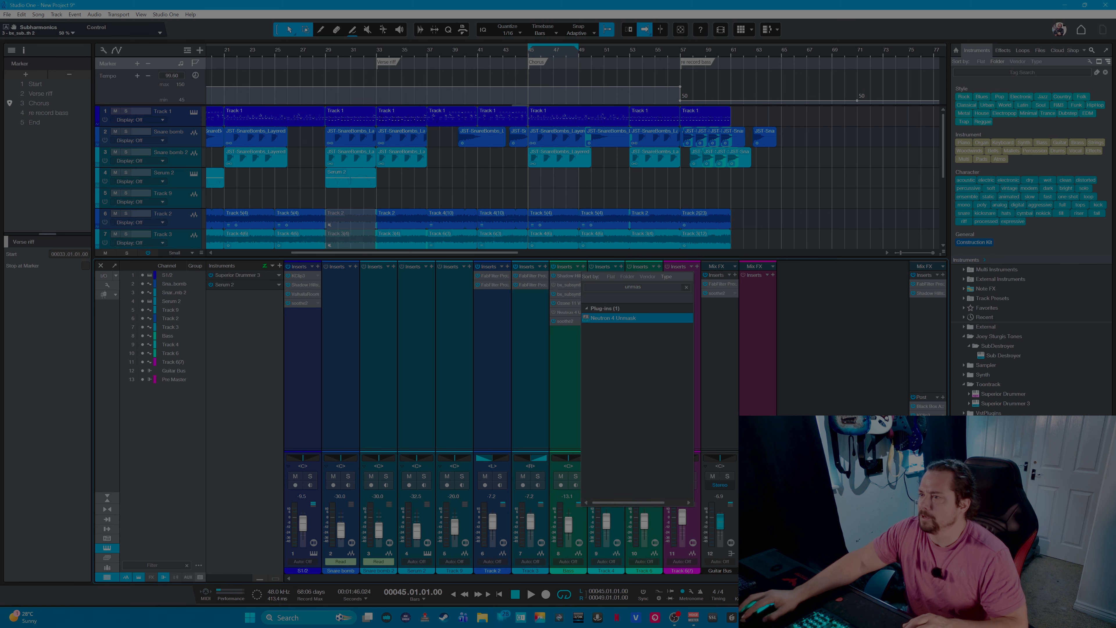
{"action": "left_click", "coordinate": [650, 317]}
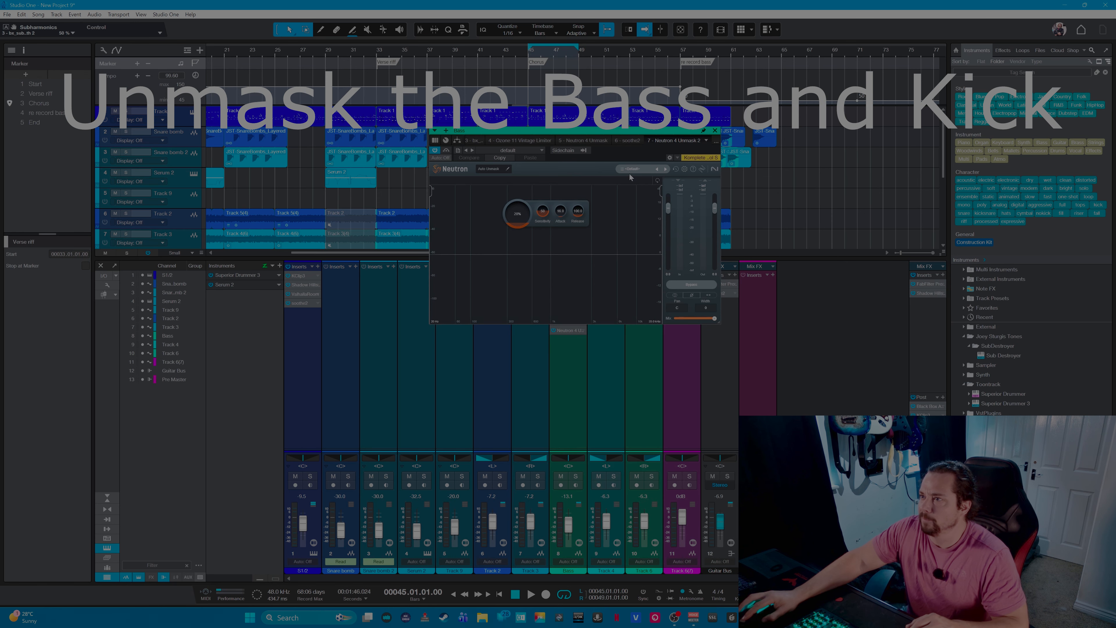
{"action": "left_click_drag", "start_coordinate": [605, 134], "coordinate": [630, 206]}
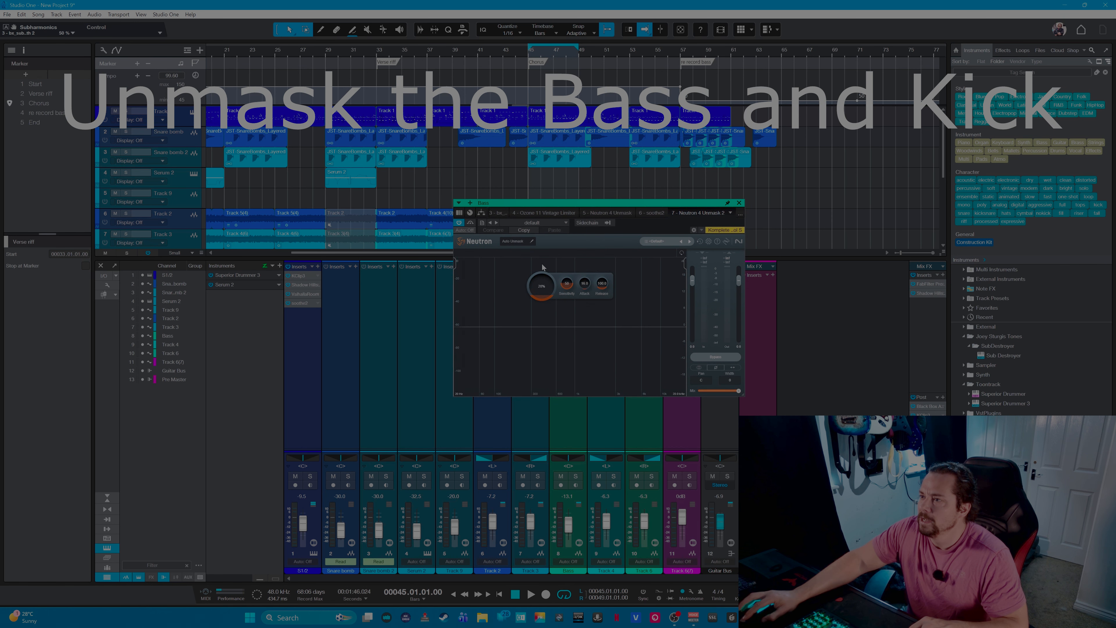
- Load the Sub Bass and Sub Kick preset in the new Unmask plugin
{"action": "left_click", "coordinate": [650, 242]}
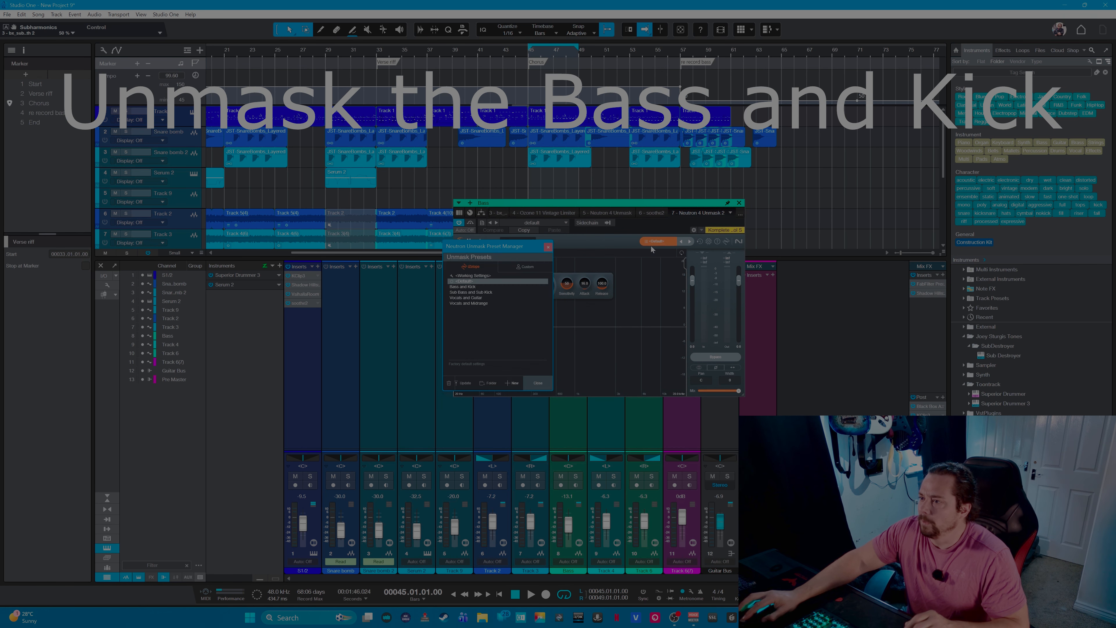
{"action": "left_click", "coordinate": [464, 293]}
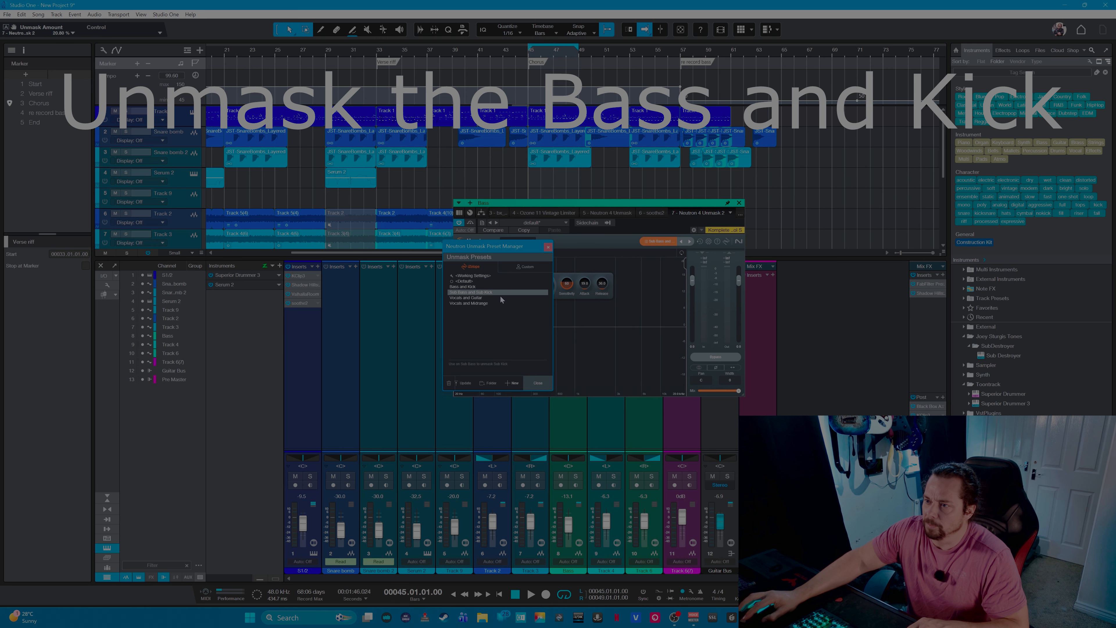
{"action": "left_click", "coordinate": [538, 383]}
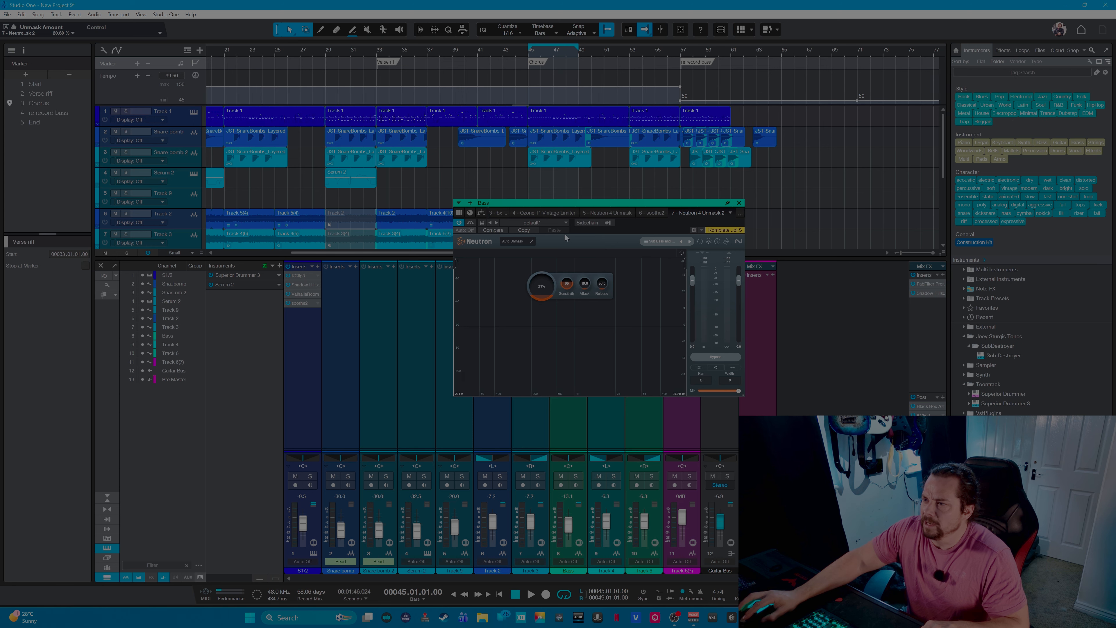
- Enable the sidechain on the new Unmask plugin and check that the S1/2 channel is its source
{"action": "left_click", "coordinate": [588, 223]}
{"action": "left_click", "coordinate": [608, 223]}
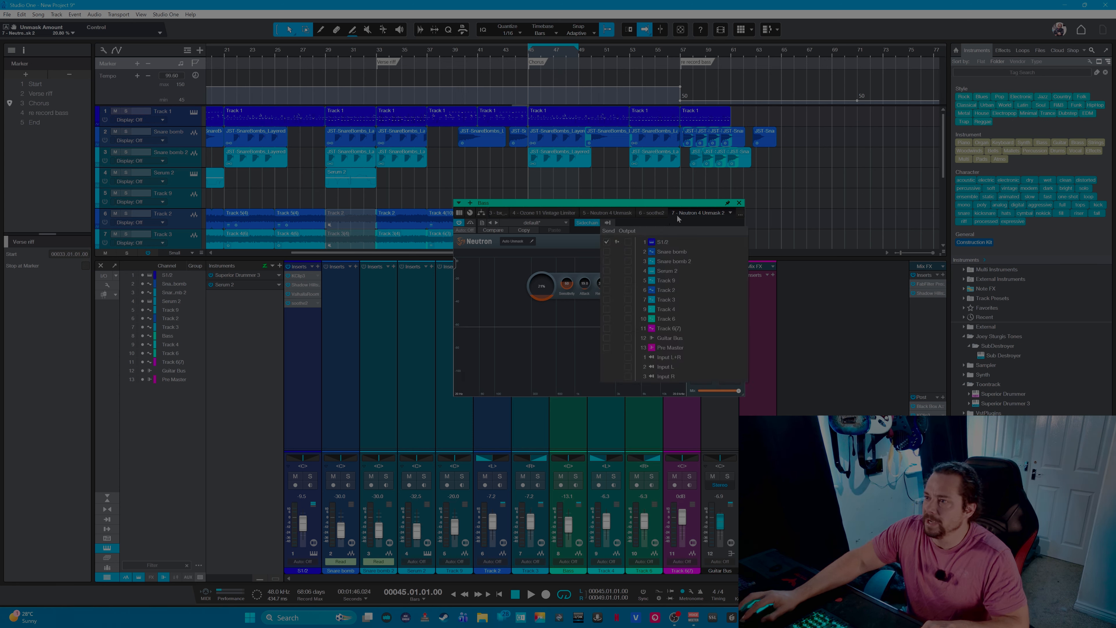
{"action": "left_click", "coordinate": [586, 244]}
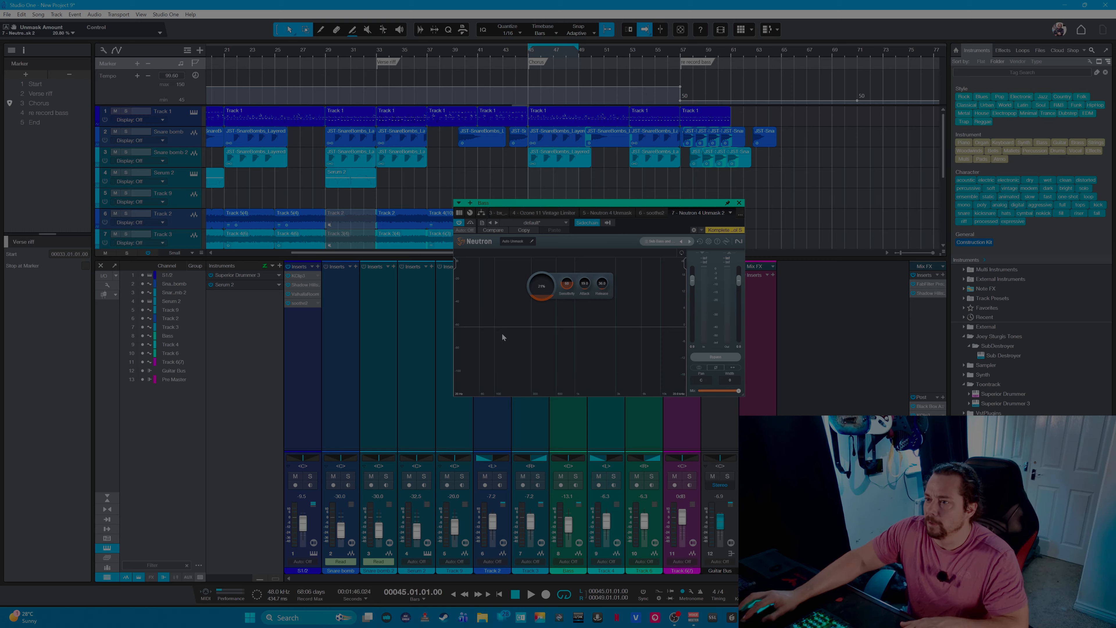
- Play the Chorus loop and restrict Unmask's active frequency range to the low end
{"action": "key", "text": "space"}
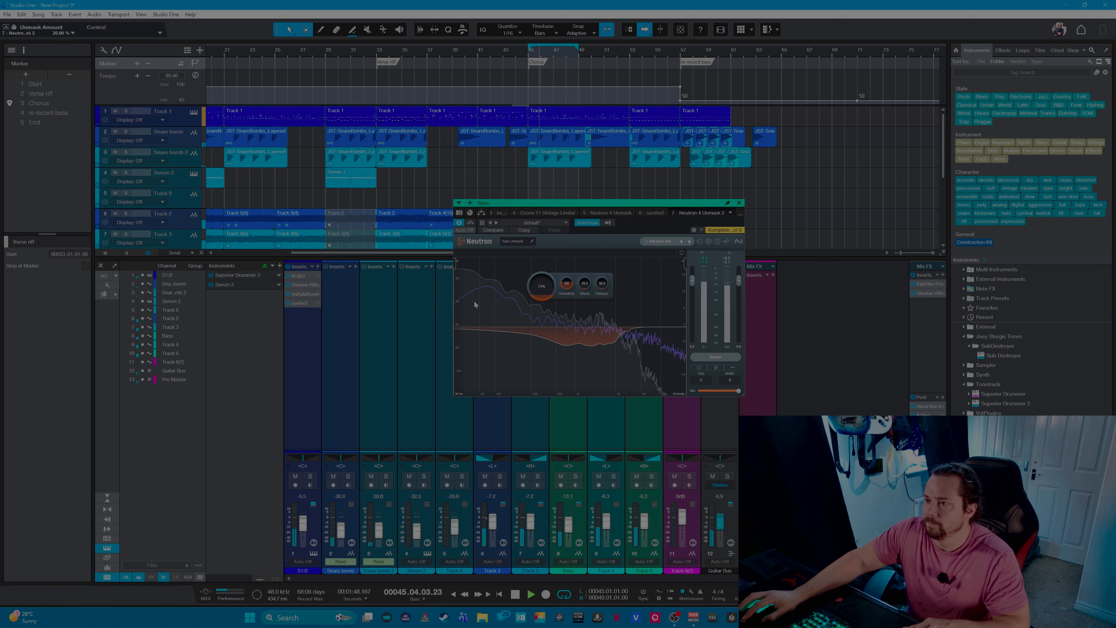
{"action": "left_click_drag", "start_coordinate": [683, 264], "coordinate": [502, 263]}
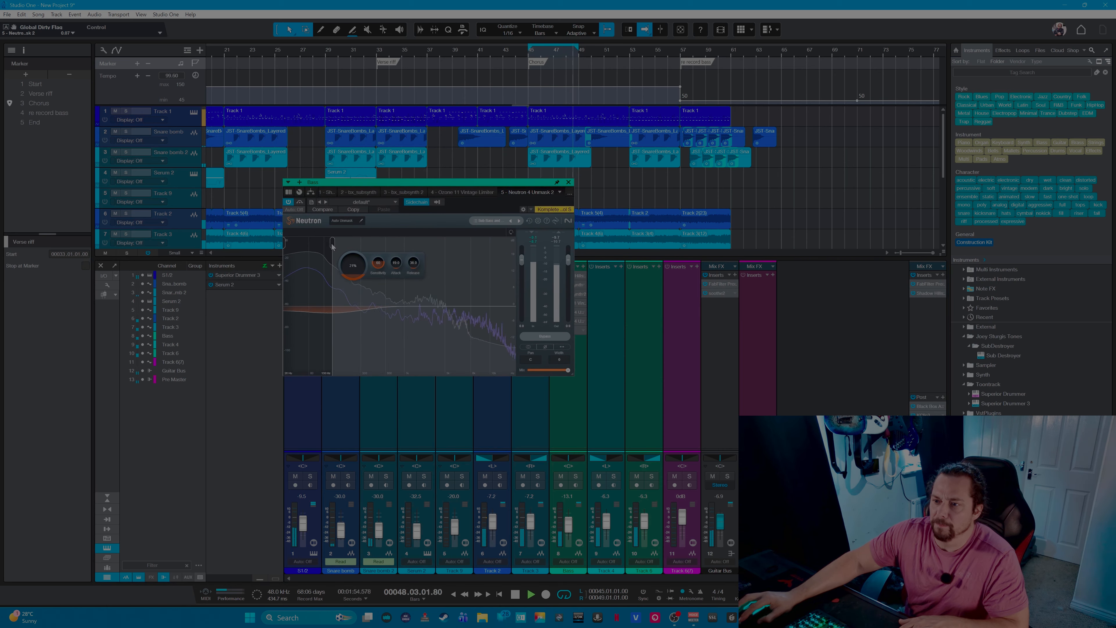
{"action": "left_click_drag", "start_coordinate": [332, 243], "coordinate": [334, 242]}
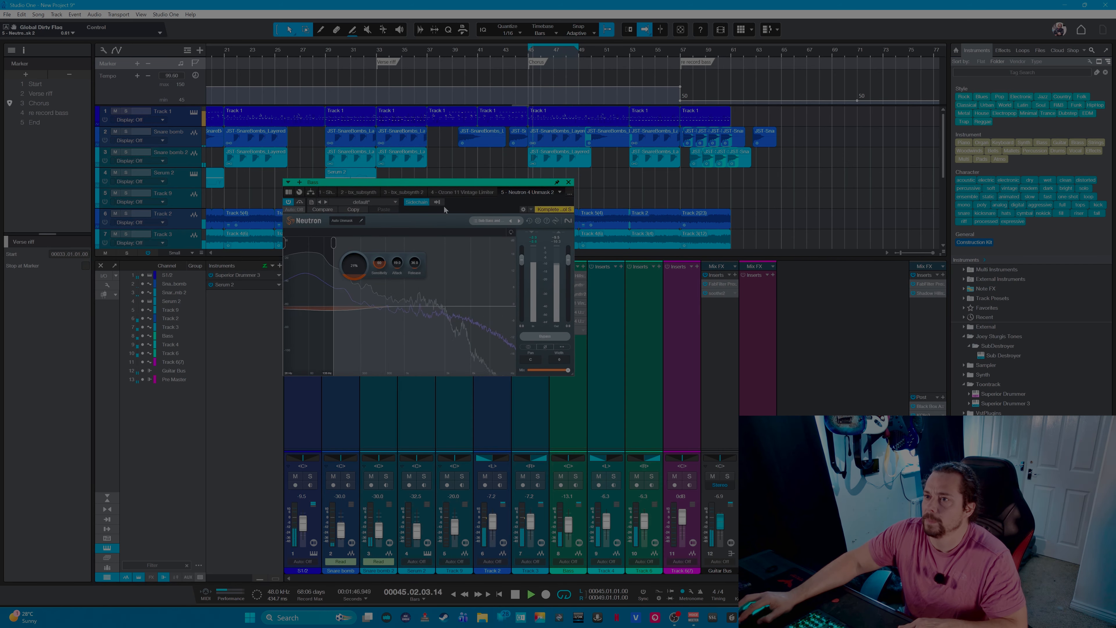
- Play and pause the Verse riff to examine Unmask's low-end reduction of the bass, and move the plugin window aside
{"action": "key", "text": "space"}
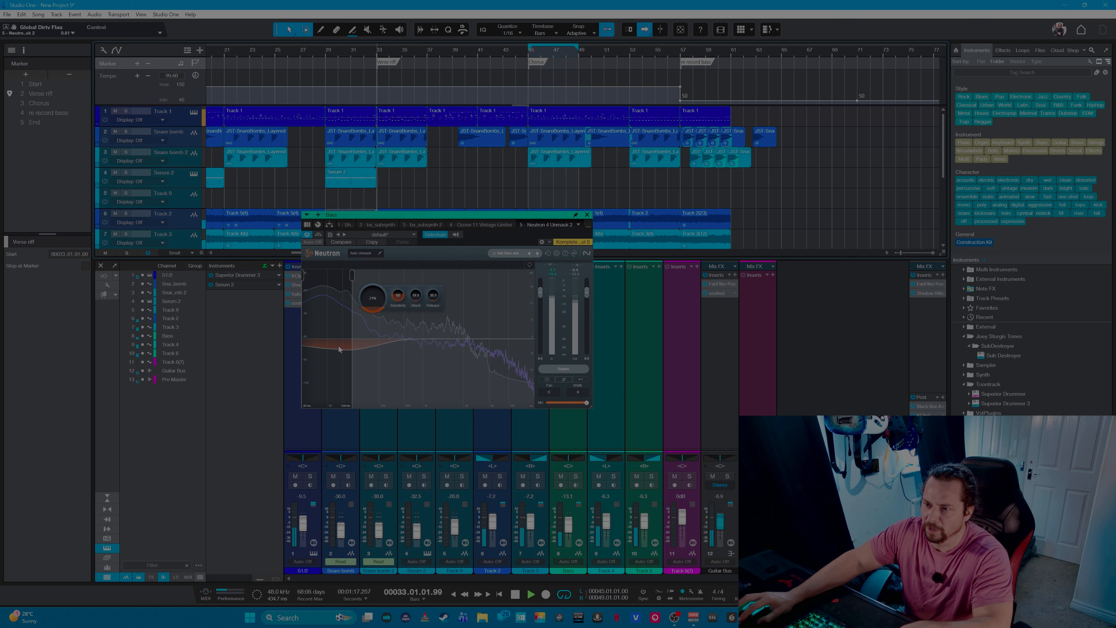
{"action": "key", "text": "space"}
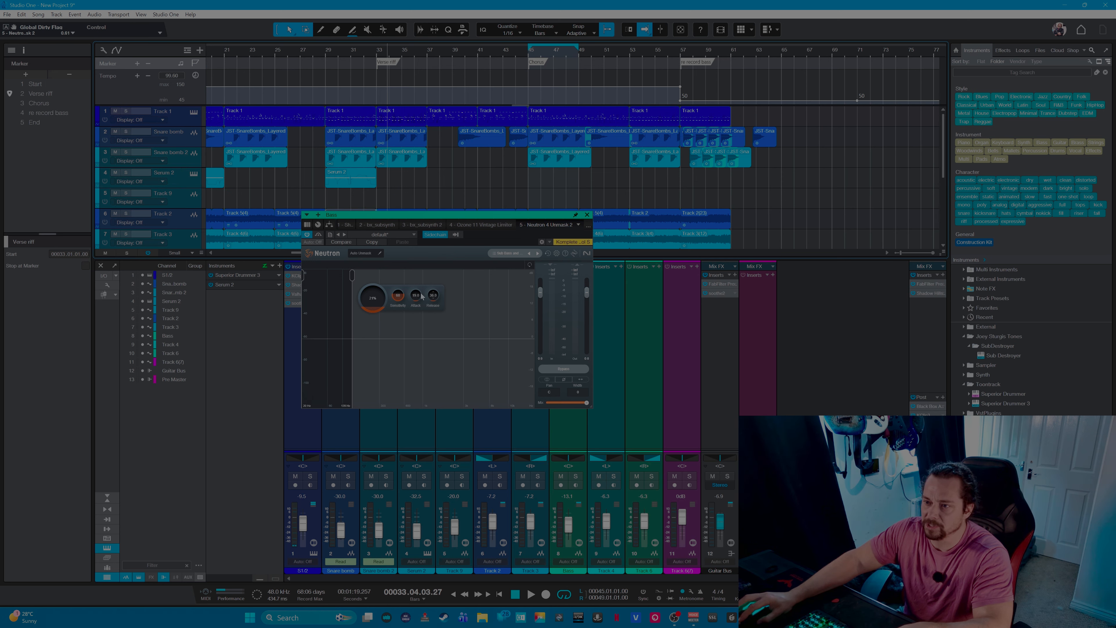
{"action": "key", "text": "space"}
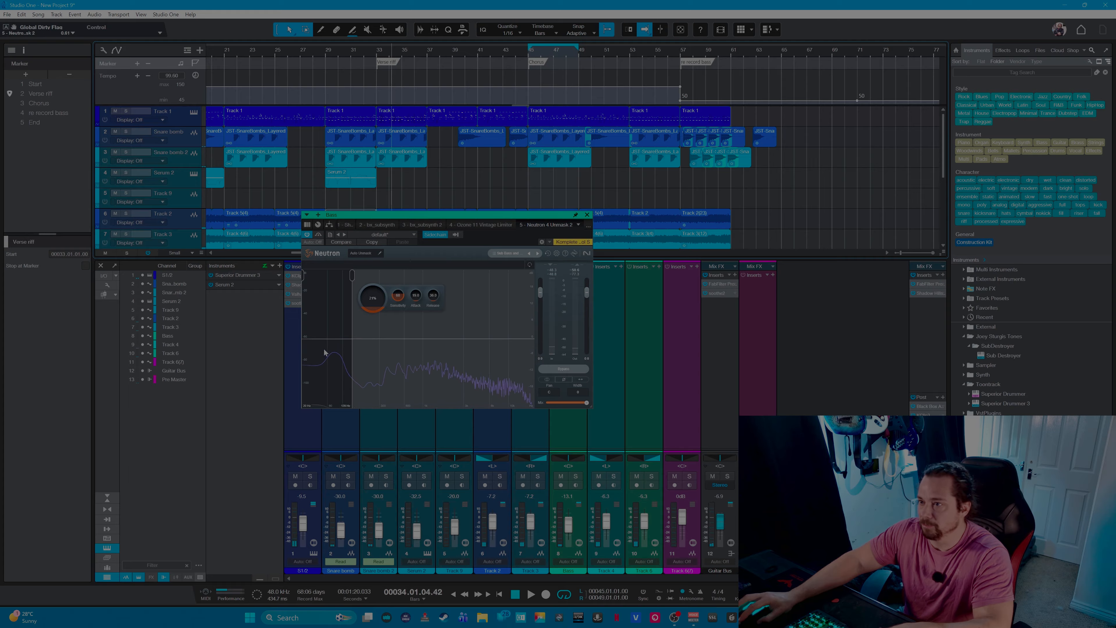
{"action": "key", "text": "space"}
{"action": "left_click_drag", "start_coordinate": [441, 219], "coordinate": [731, 158]}
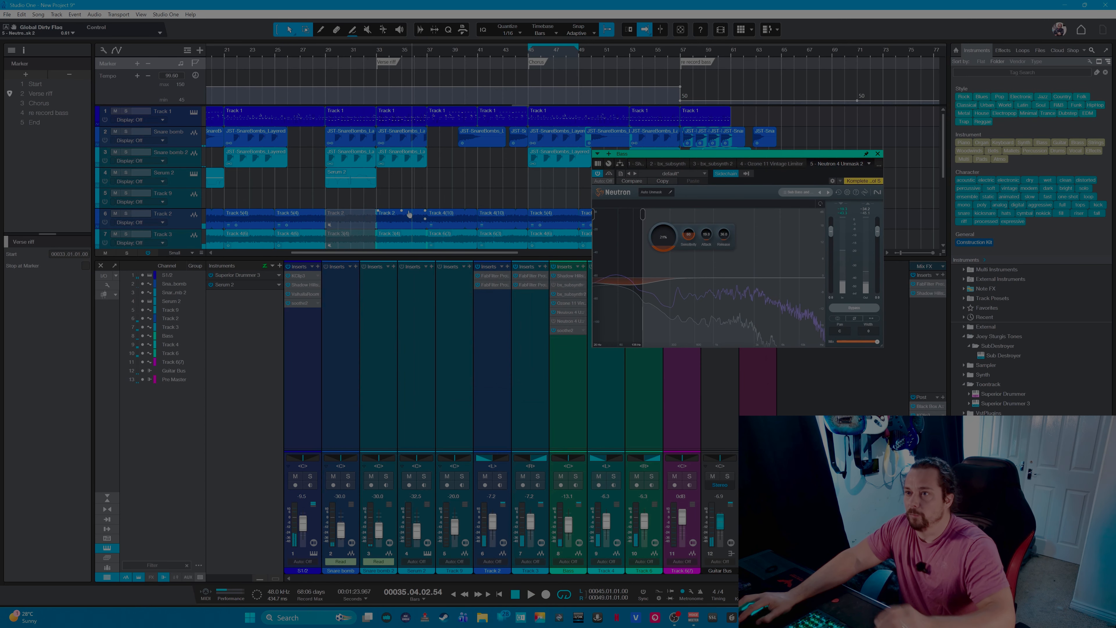
- Return playback to the Verse riff marker and arrange the S1/2 channel's Superior Drummer 3 window beside the bass Unmask window
{"action": "left_click", "coordinate": [377, 56]}
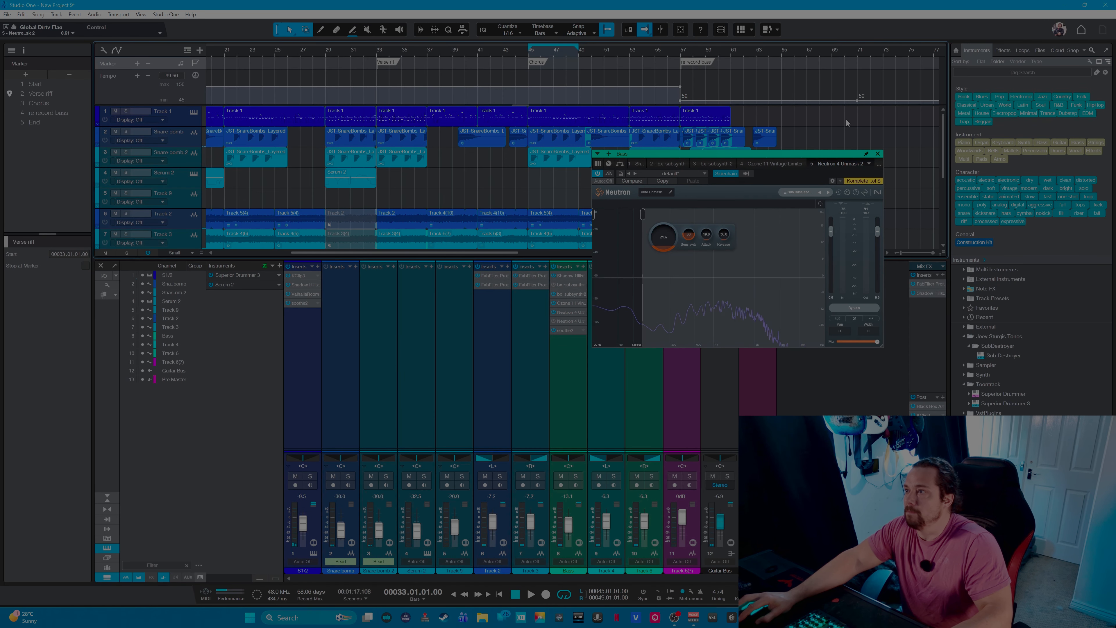
{"action": "left_click_drag", "start_coordinate": [766, 157], "coordinate": [847, 205]}
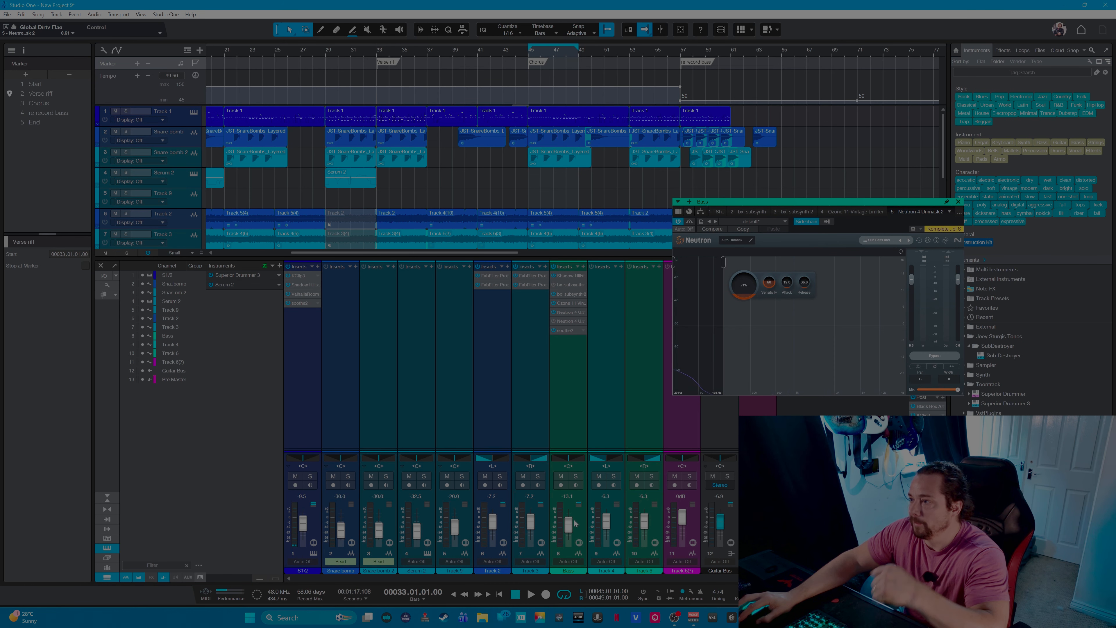
{"action": "left_click", "coordinate": [314, 554]}
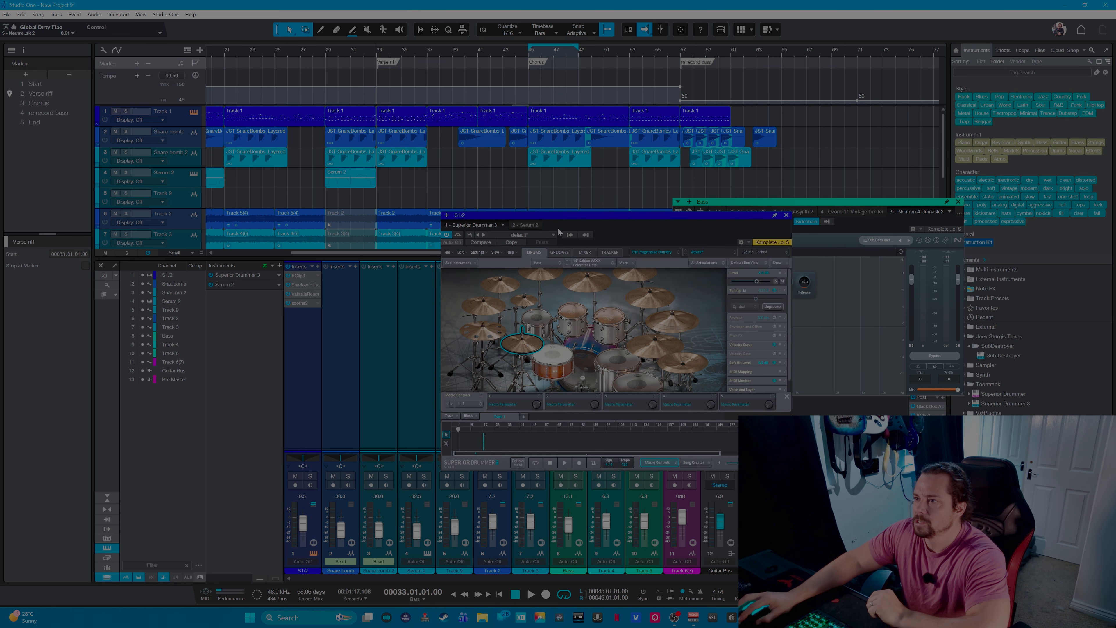
{"action": "left_click_drag", "start_coordinate": [565, 221], "coordinate": [336, 180]}
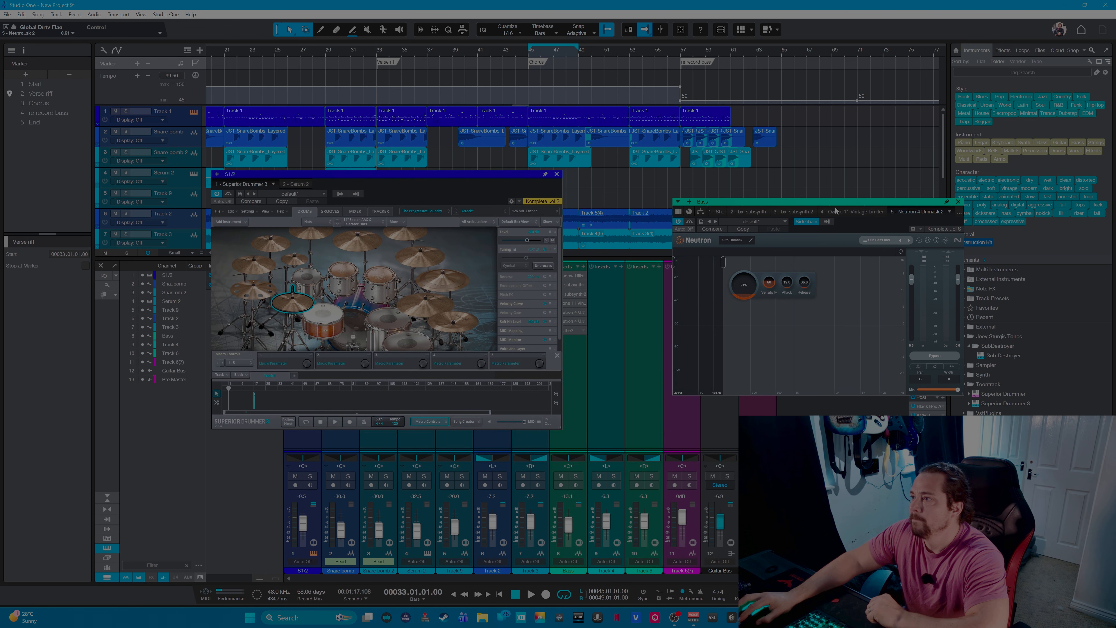
{"action": "left_click_drag", "start_coordinate": [839, 205], "coordinate": [769, 185]}
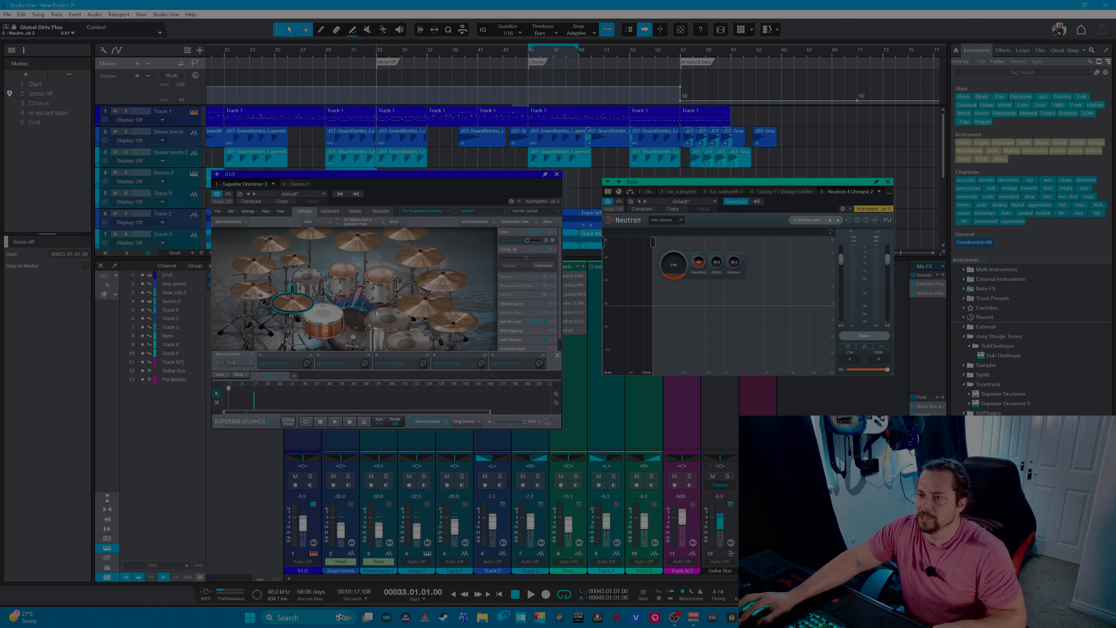
- Trigger the Superior Drummer kick to examine Unmask's sidechain response, and close the drum window after the playback check
{"action": "left_click", "coordinate": [351, 309]}
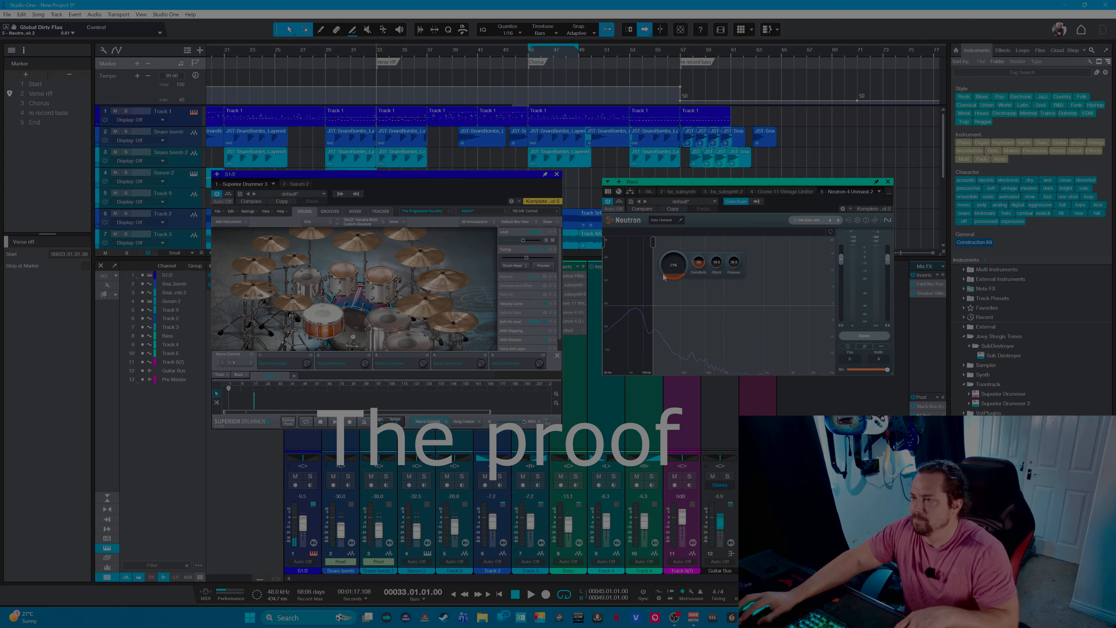
{"action": "key", "text": "space"}
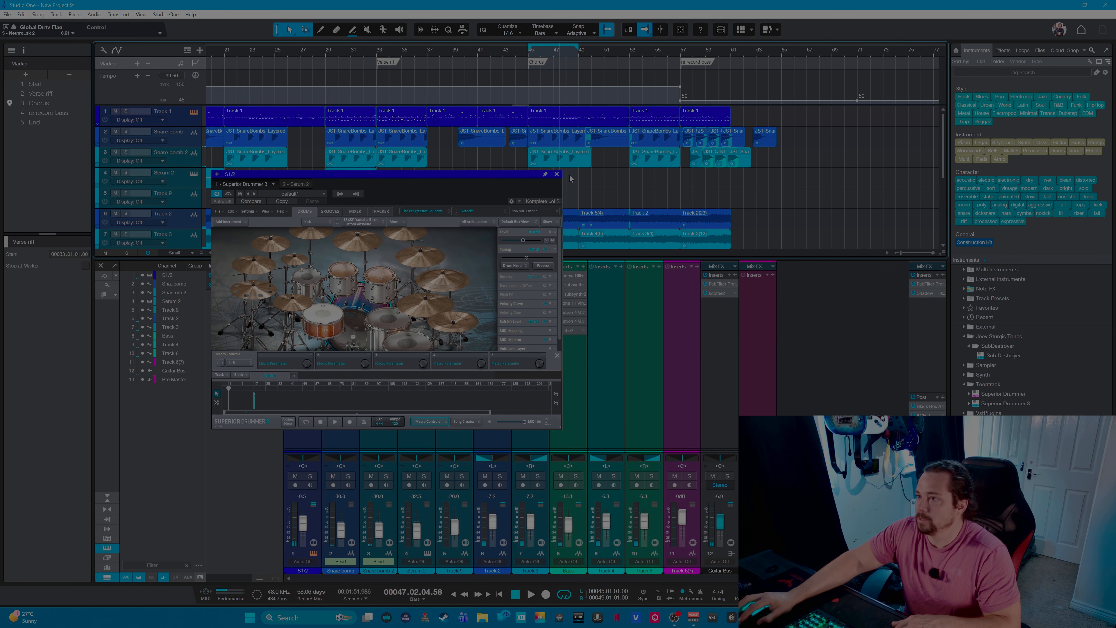
{"action": "left_click", "coordinate": [556, 175]}
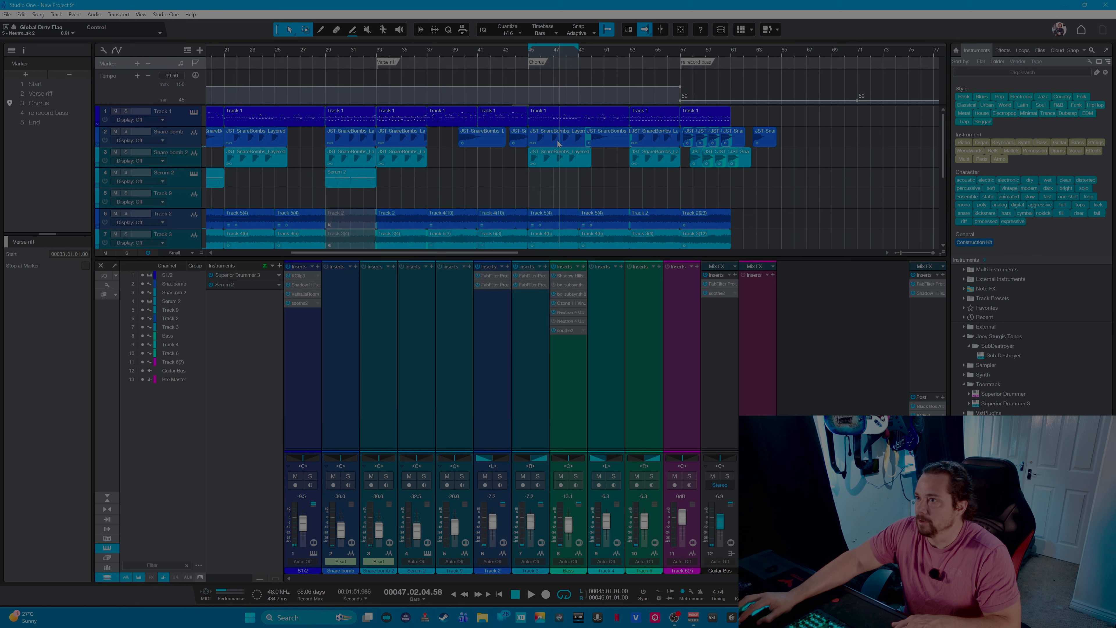
- Save the song and raise the Bass channel's volume to -4.2 dB while playing from the Chorus marker
{"action": "left_click", "coordinate": [529, 57]}
{"action": "key", "text": "ctrl+s"}
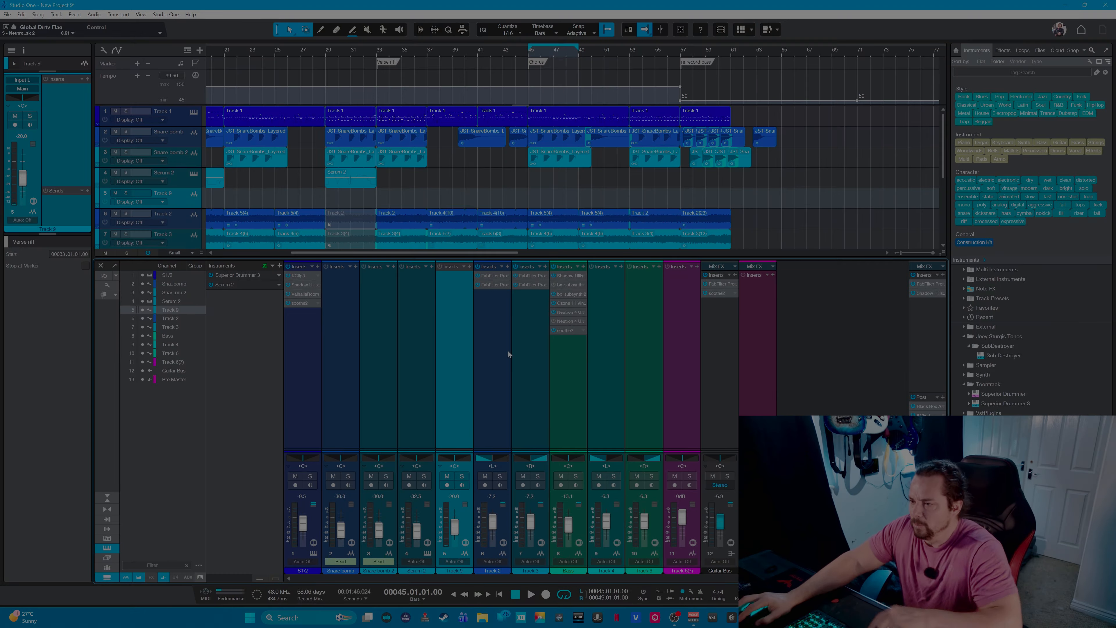
{"action": "left_click_drag", "start_coordinate": [567, 531], "coordinate": [568, 526]}
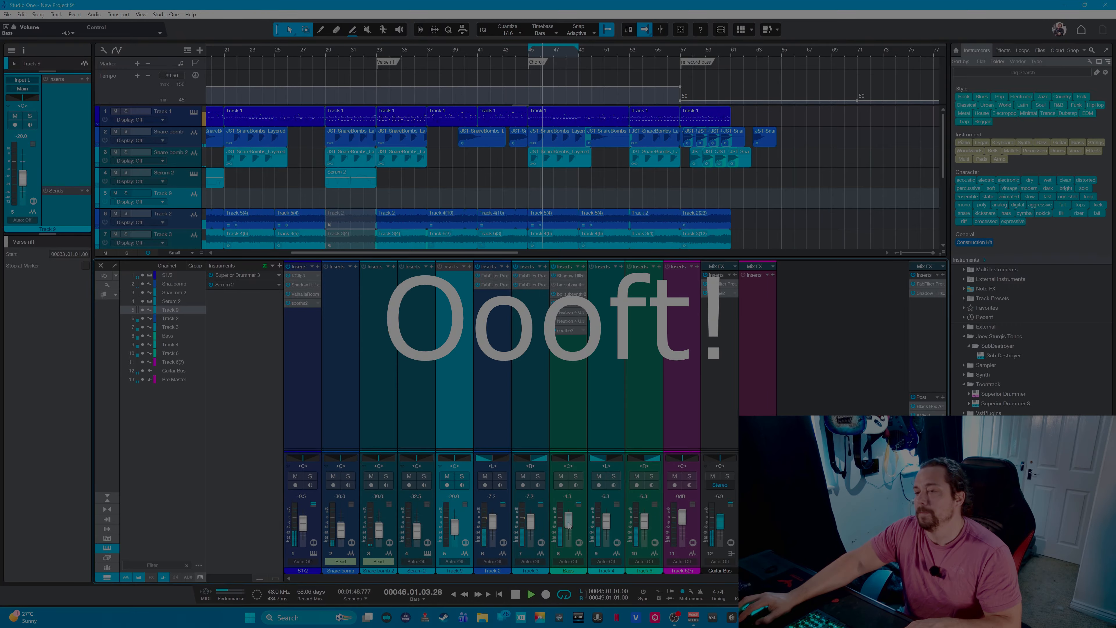